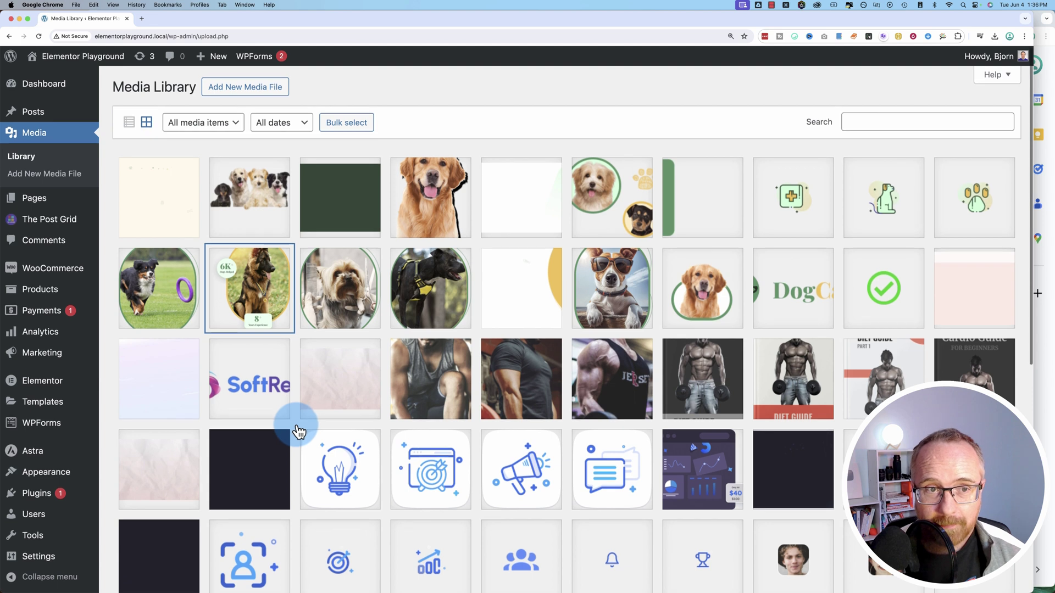
- Open the German Shepherd image's attachment details and highlight its title, experience-image.png, and file URL
scroll(300, 433, "down", 5)
scroll(300, 432, "down", 3)
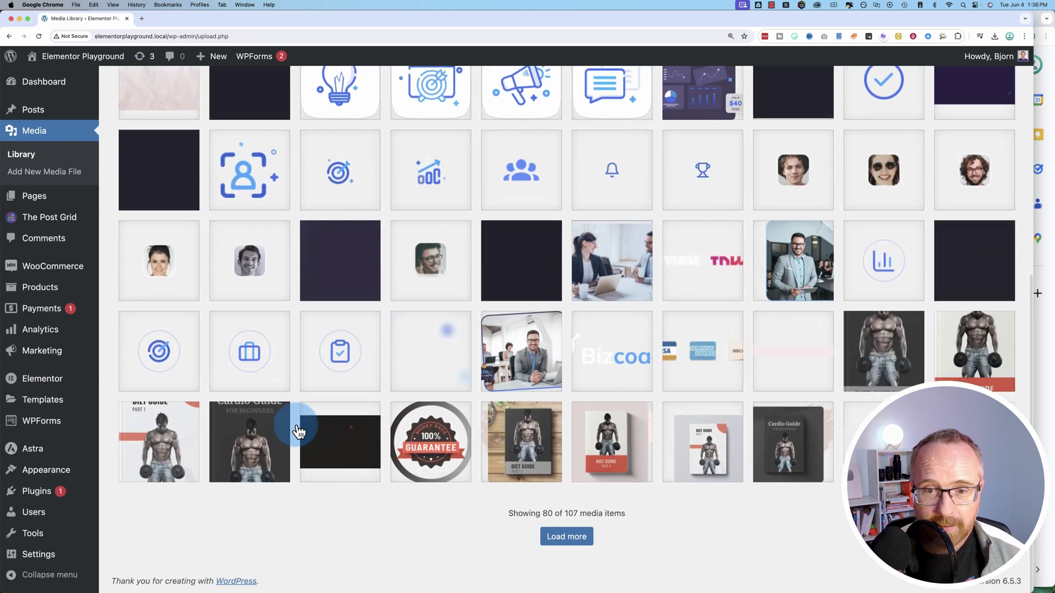
scroll(300, 433, "up", 8)
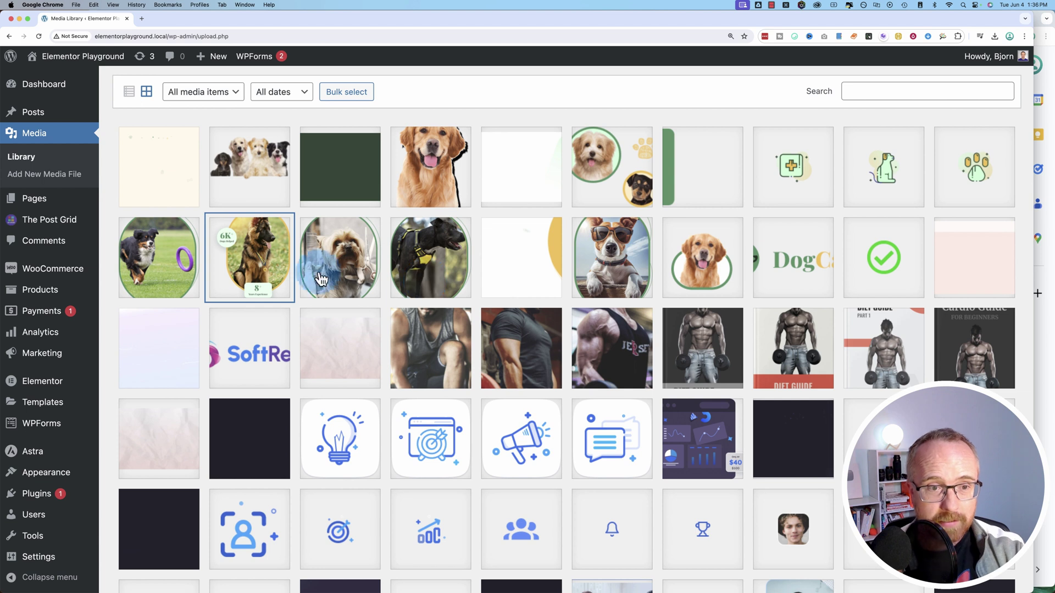
left_click(274, 269)
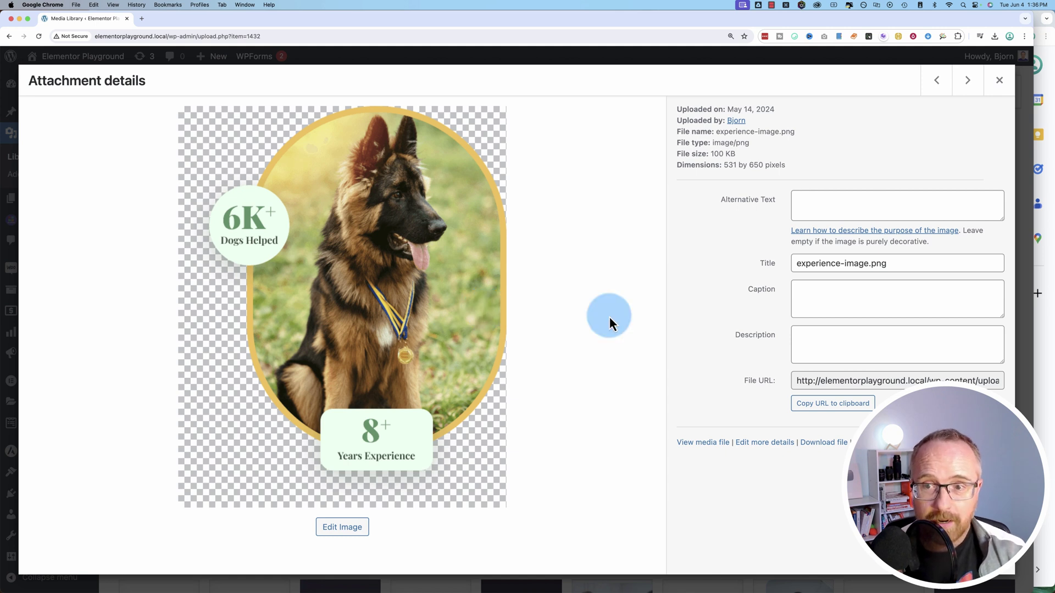
left_click_drag(889, 263, 798, 264)
left_click_drag(796, 380, 987, 379)
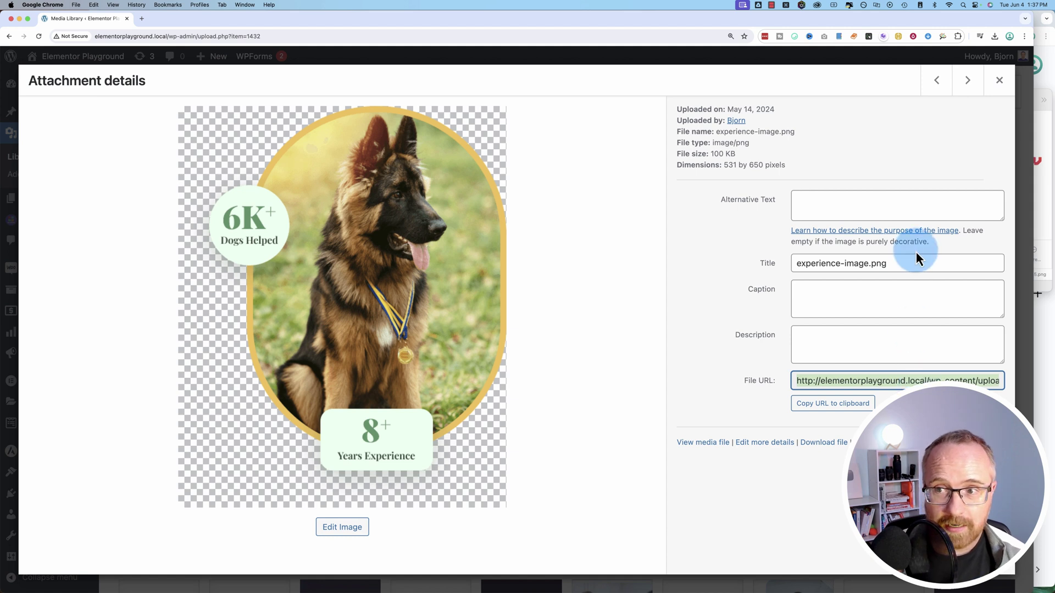
- Bring the Finder uploads folder forward, preview the original experience-image.png, and centre the window
left_click(1044, 221)
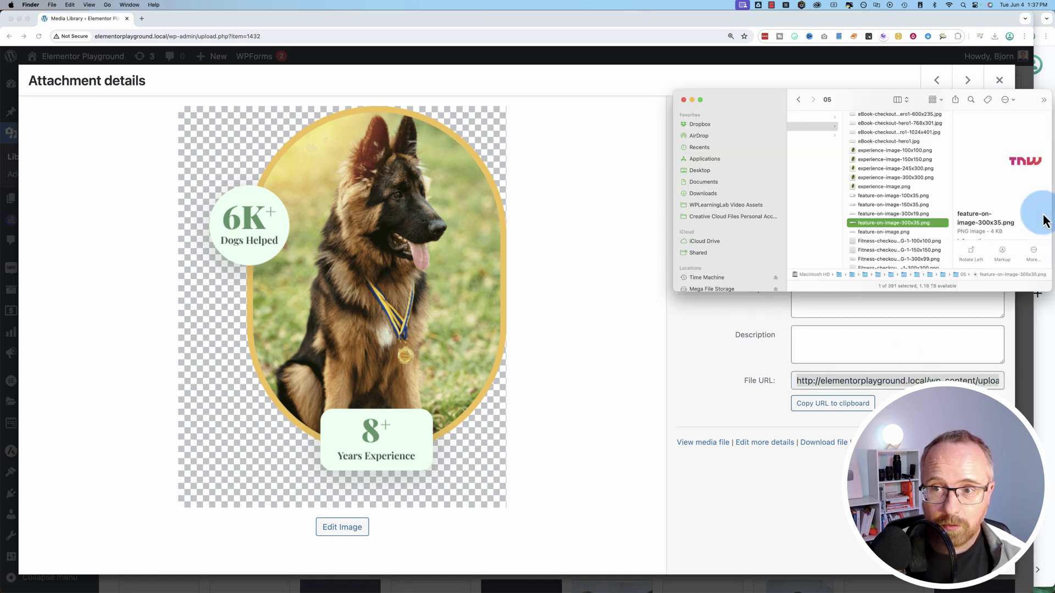
left_click(800, 179)
left_click(949, 246)
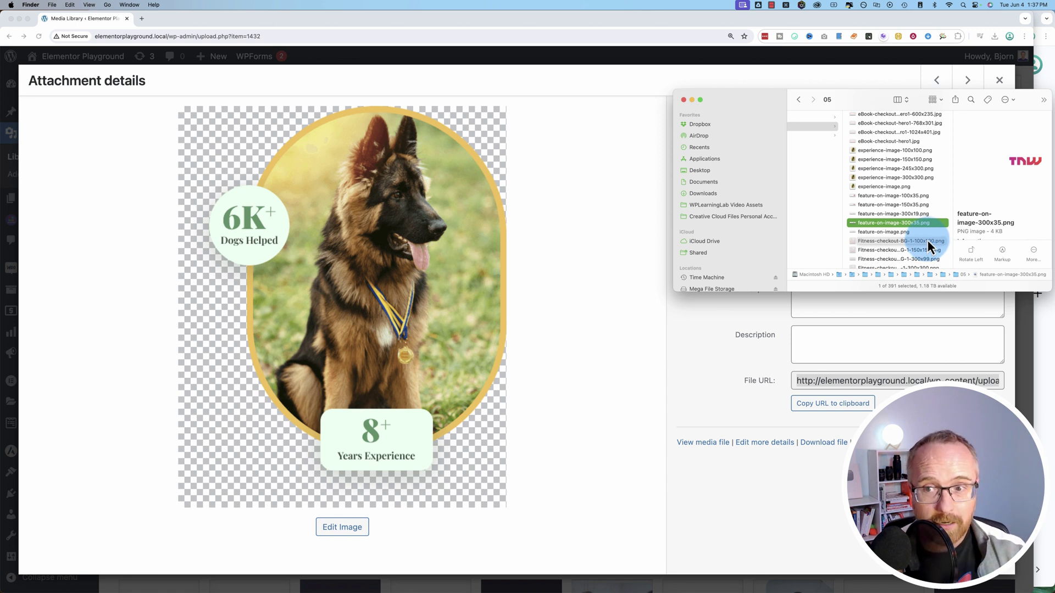
left_click(869, 155)
left_click(887, 186)
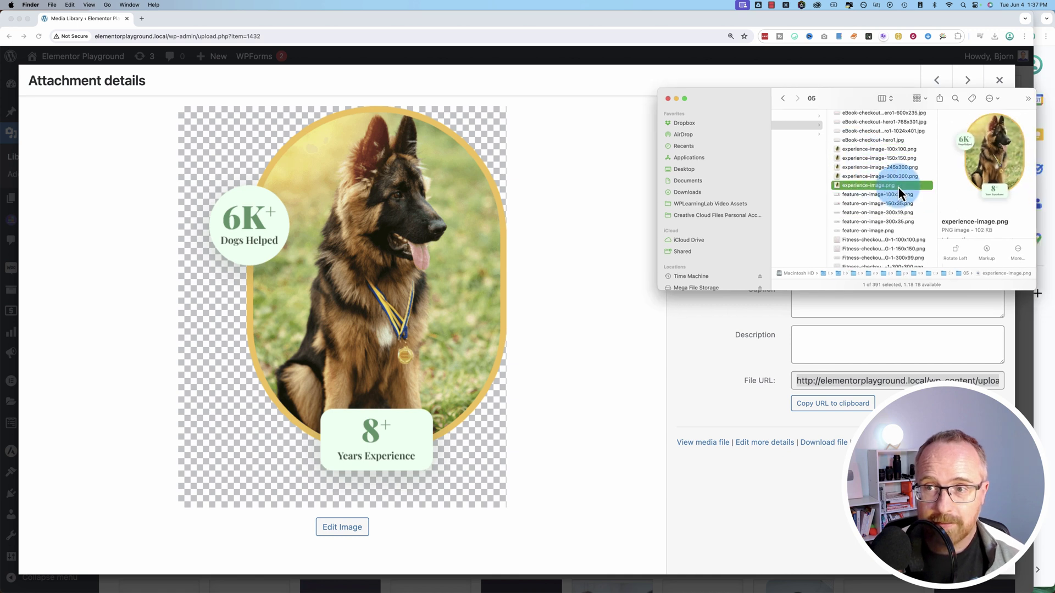
left_click_drag(878, 107, 734, 145)
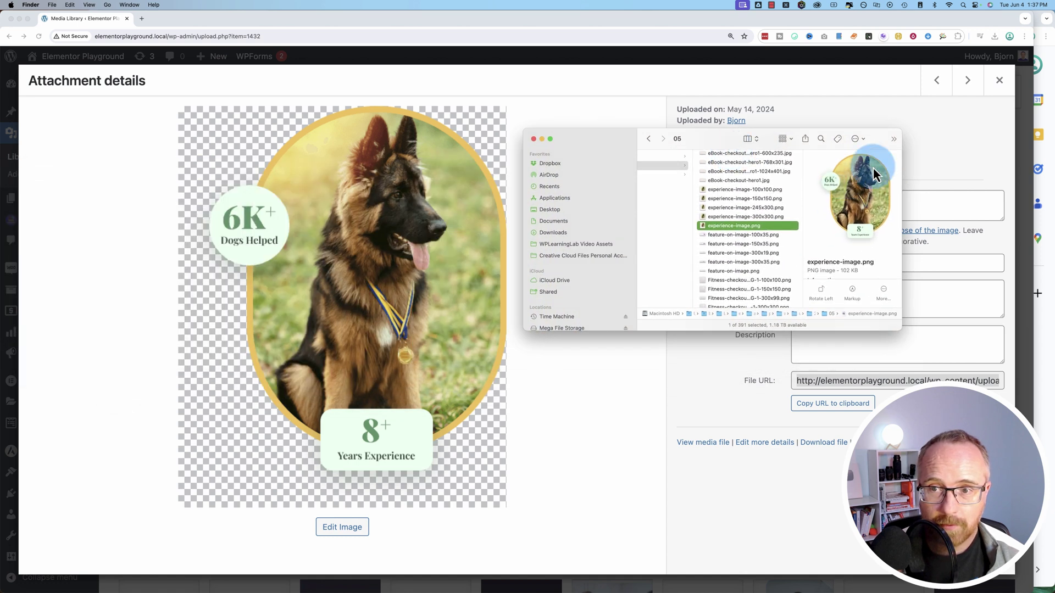
- Select each experience-image copy in turn: 300x300, 245x300, 150x150 and 100x100
left_click(756, 217)
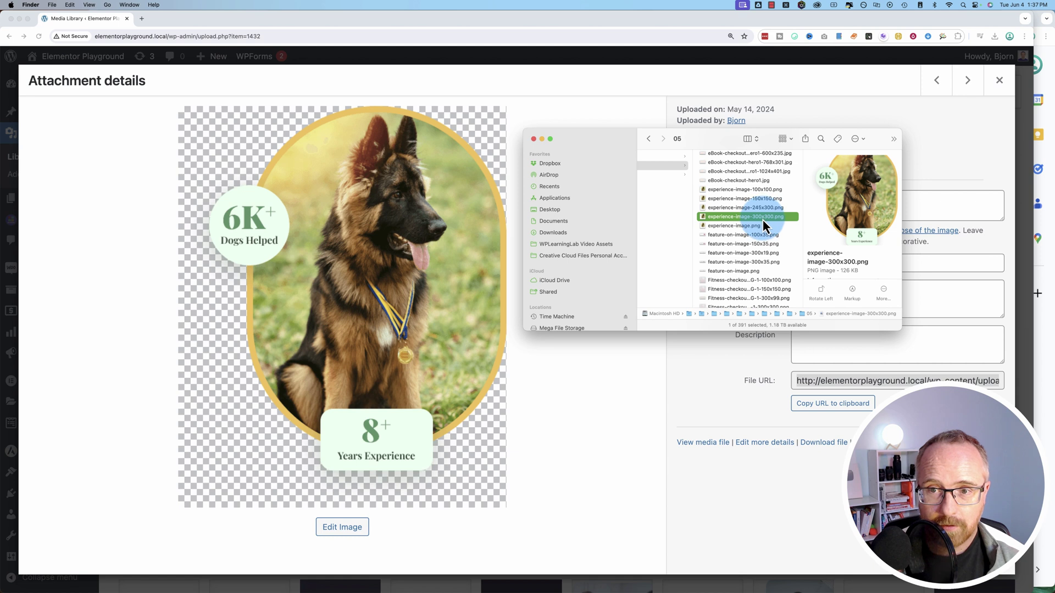
left_click(763, 207)
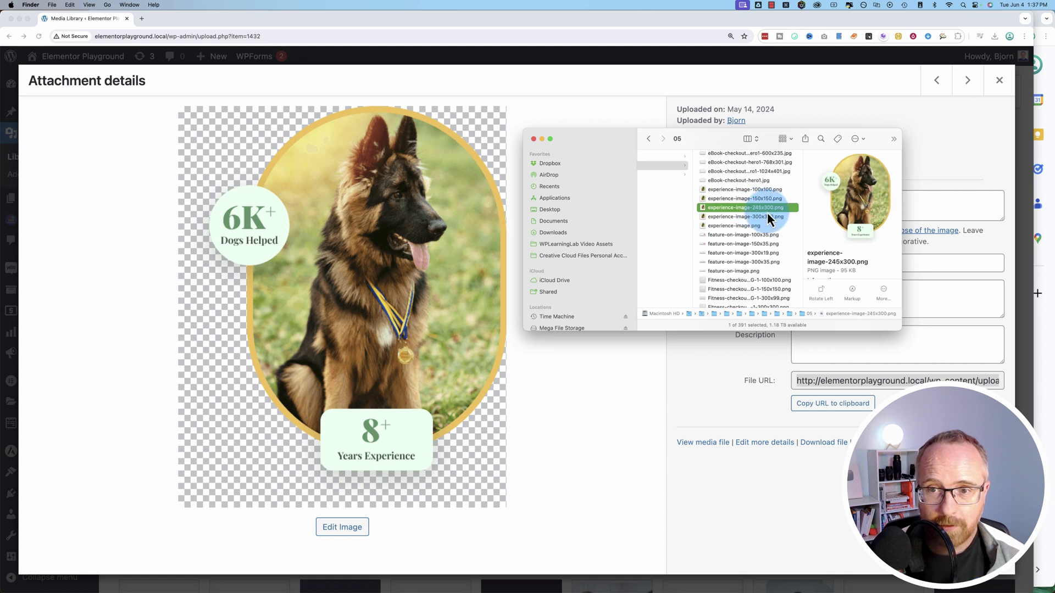
left_click(757, 199)
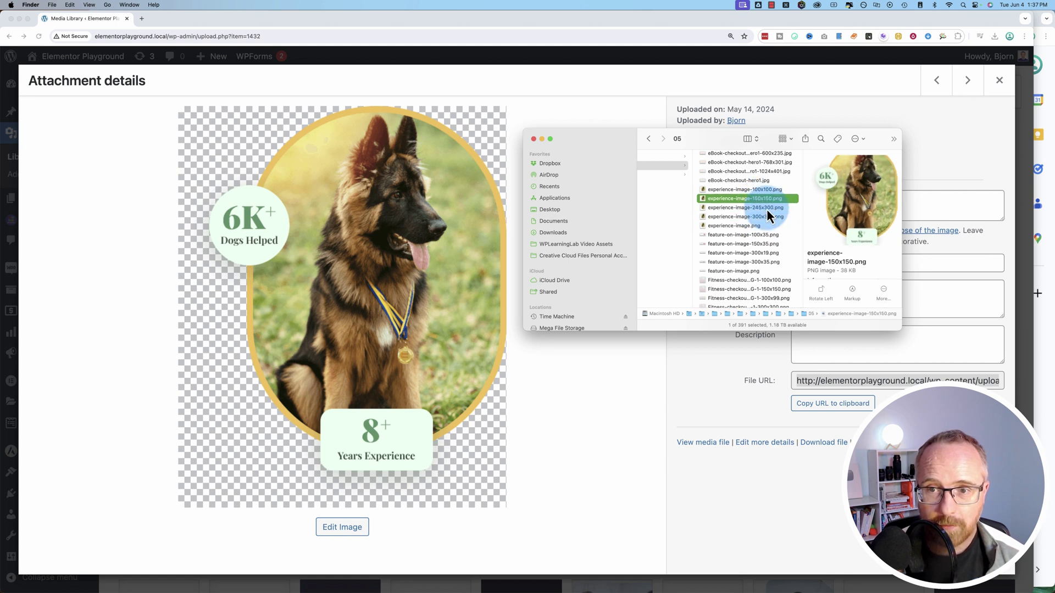
left_click(765, 190)
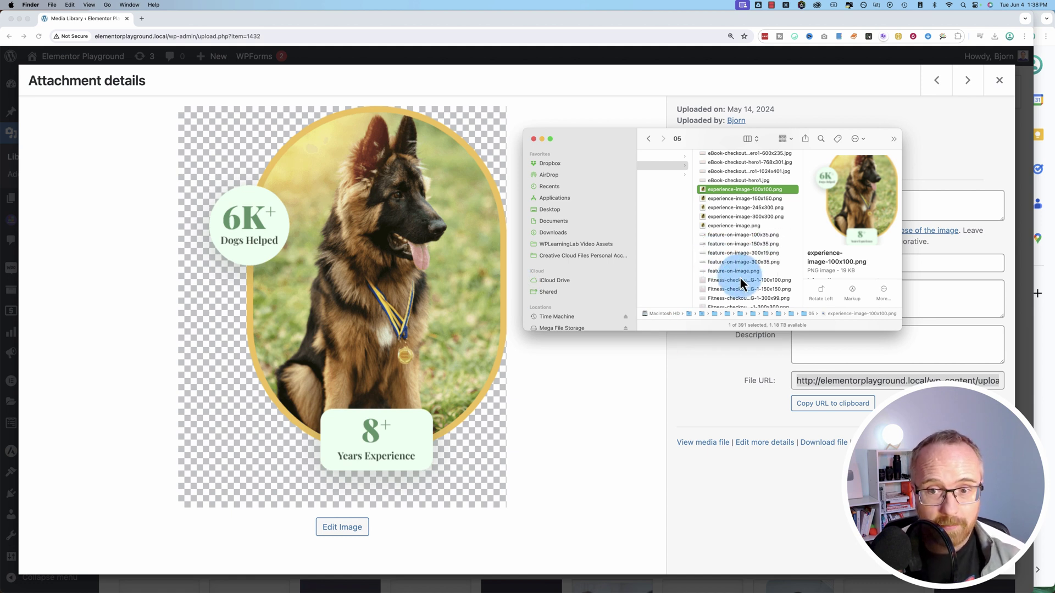
- Preview Dog-grooming.png and step through its copies from 289x300 down to 100x100
scroll(743, 281, "up", 3)
scroll(744, 282, "up", 7)
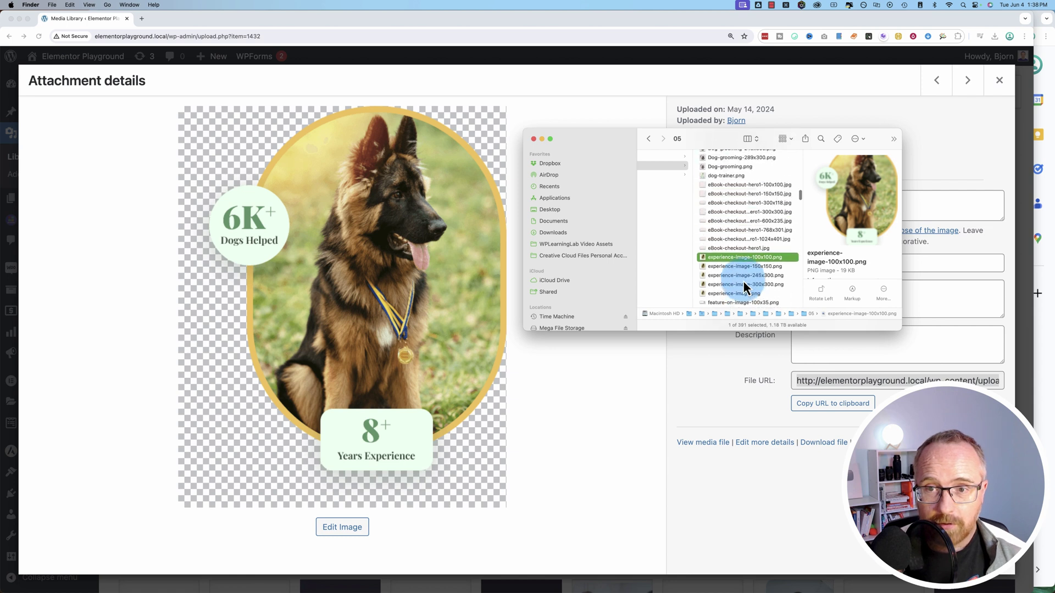
left_click(726, 182)
scroll(731, 231, "up", 4)
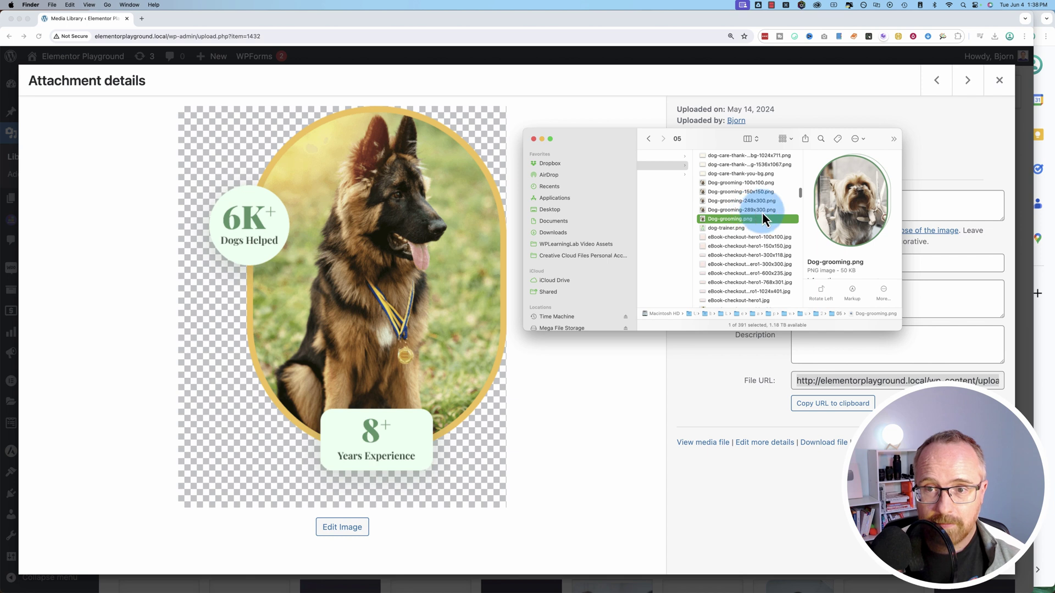
left_click(758, 210)
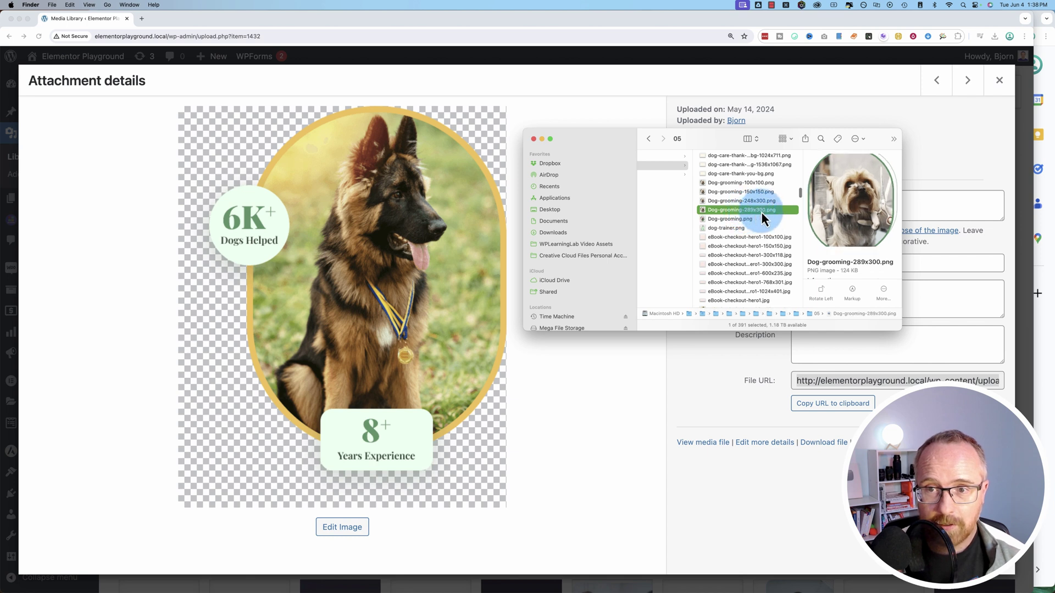
left_click(750, 200)
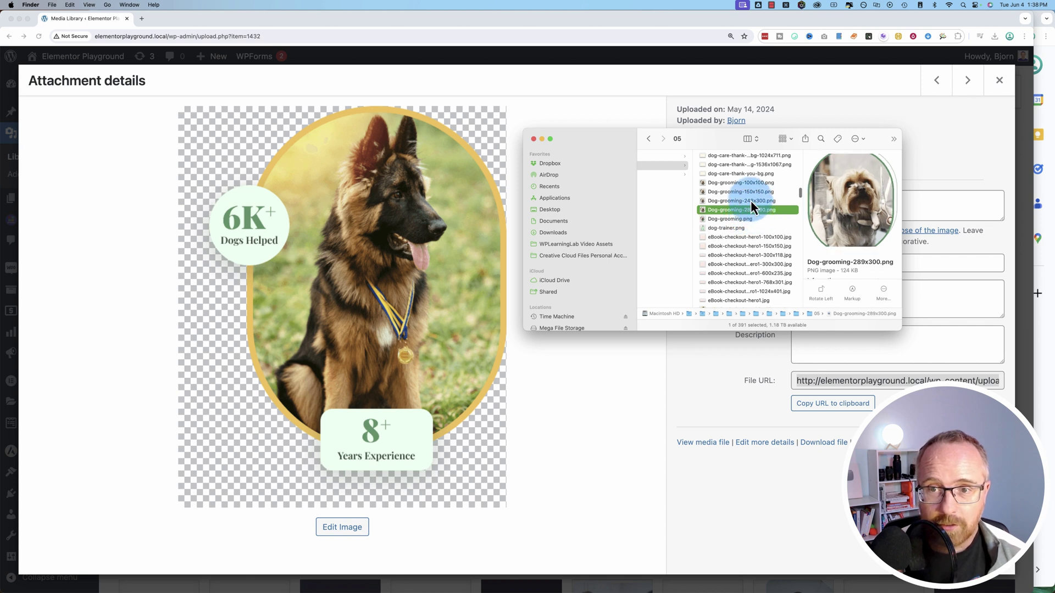
left_click(751, 192)
left_click(750, 183)
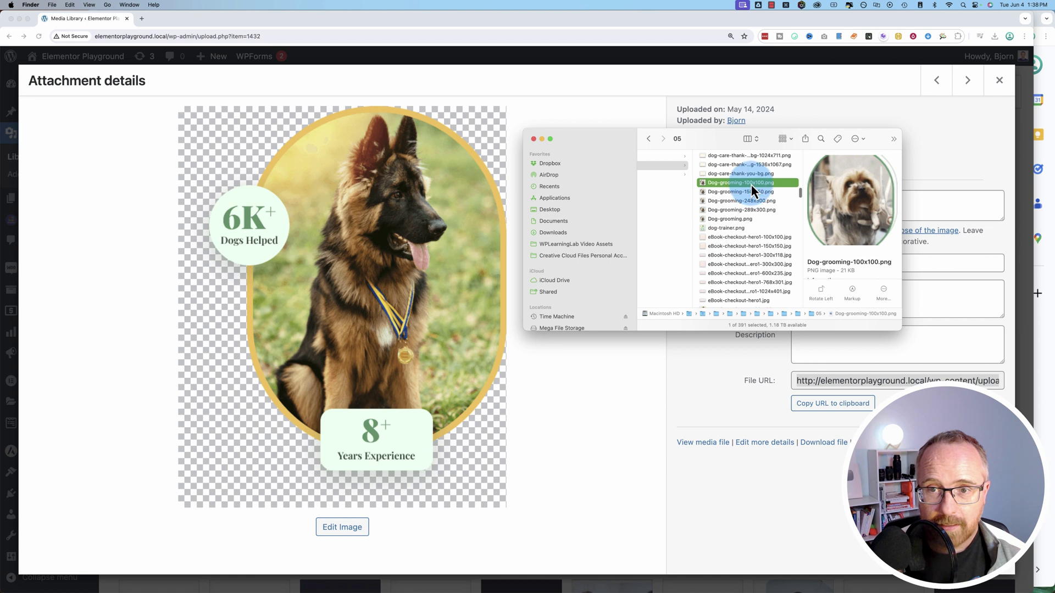
- Quick Look eBook-checkout-hero1.jpg, select its seven resized copies, and move Finder lower right
left_click(739, 300)
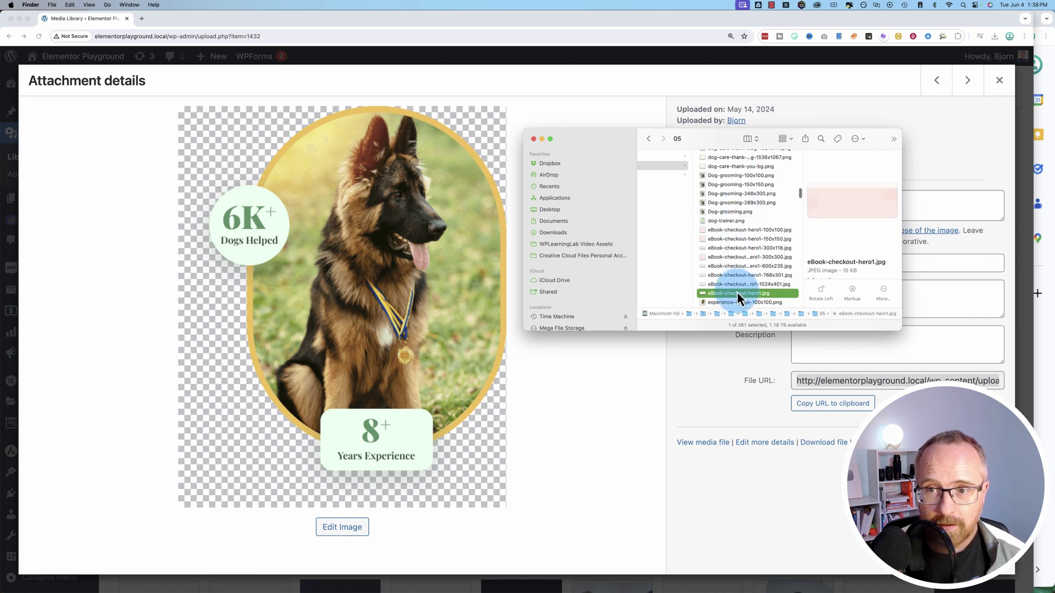
key("space")
key("space")
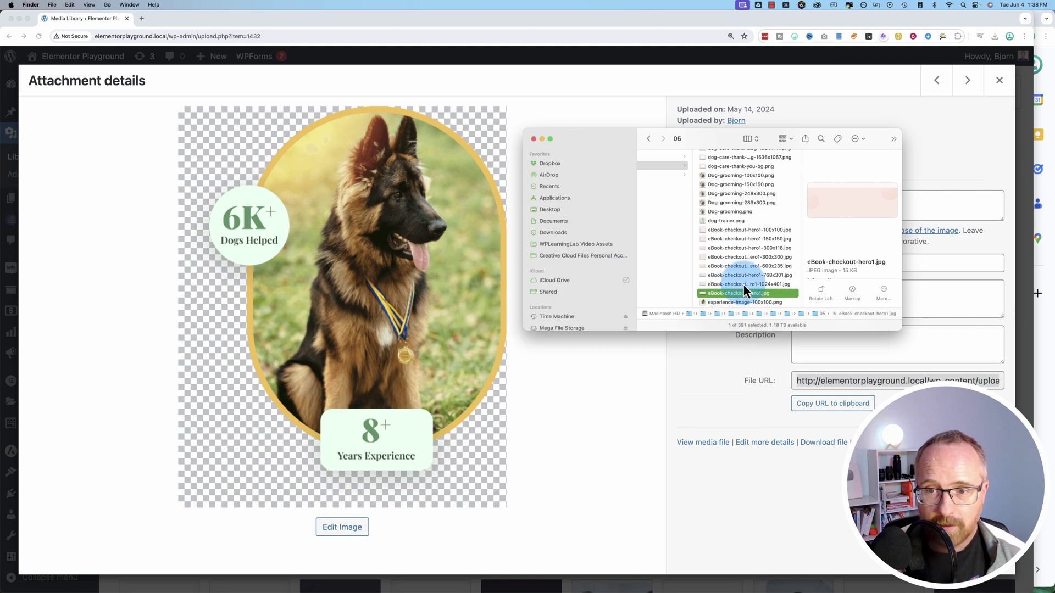
left_click_drag(752, 285, 751, 233)
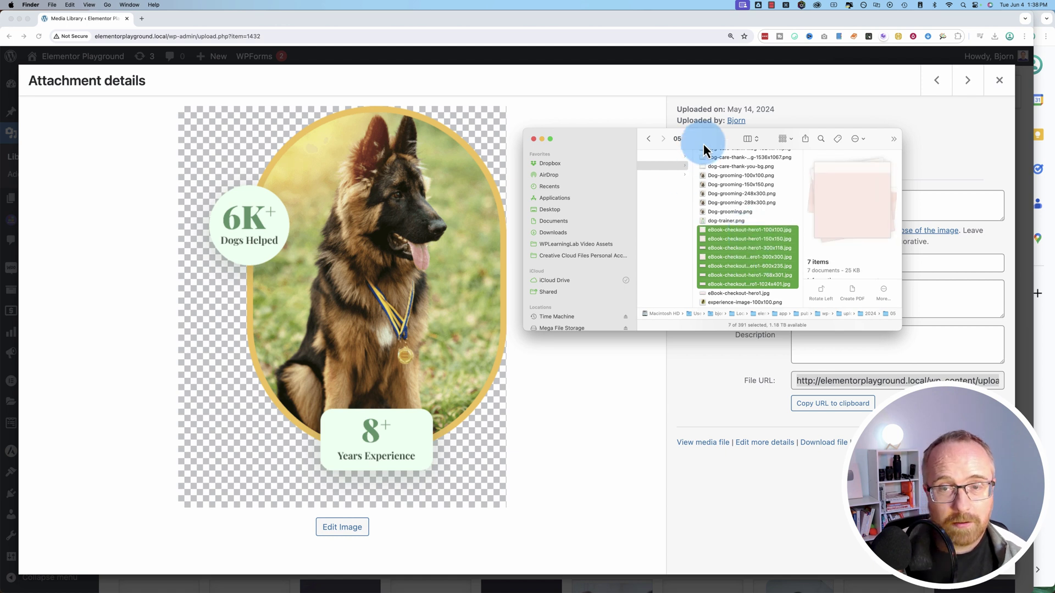
left_click_drag(703, 144, 865, 195)
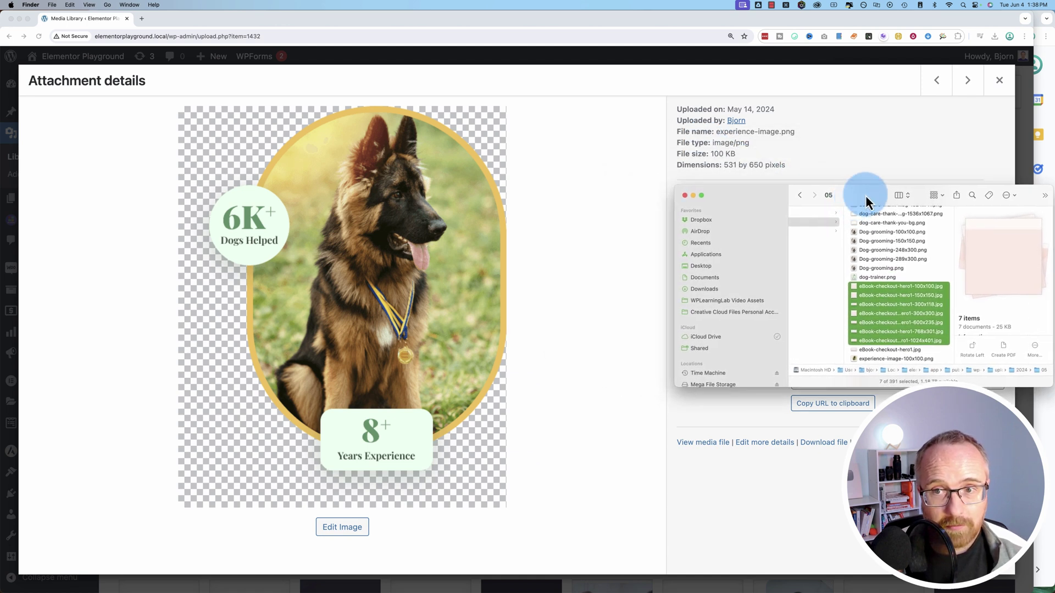
- Return to the browser and close the experience-image.png attachment details dialog
left_click(995, 111)
left_click(1000, 80)
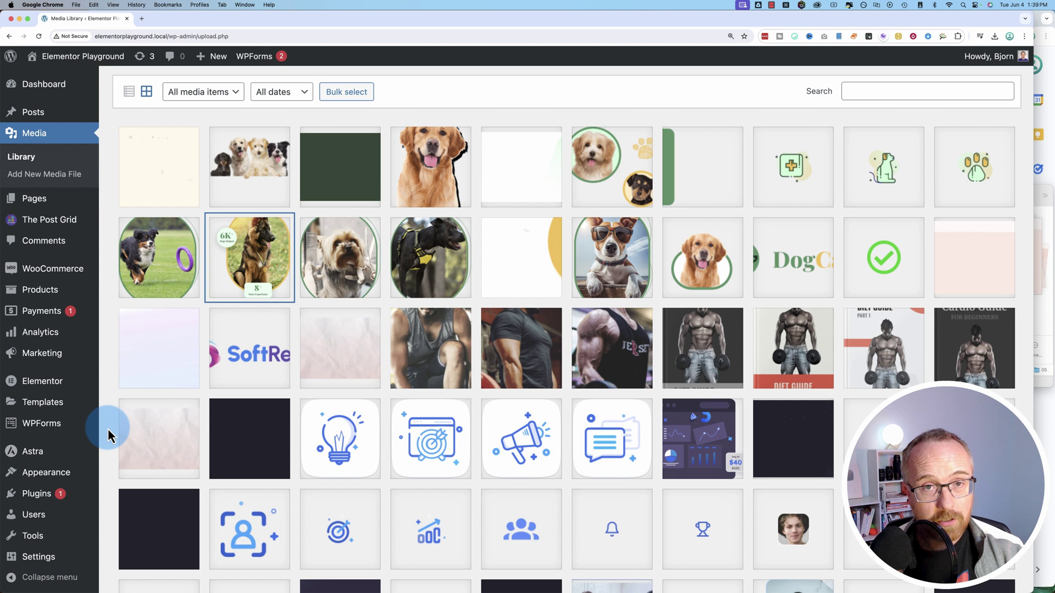
scroll(112, 209, "up", 2)
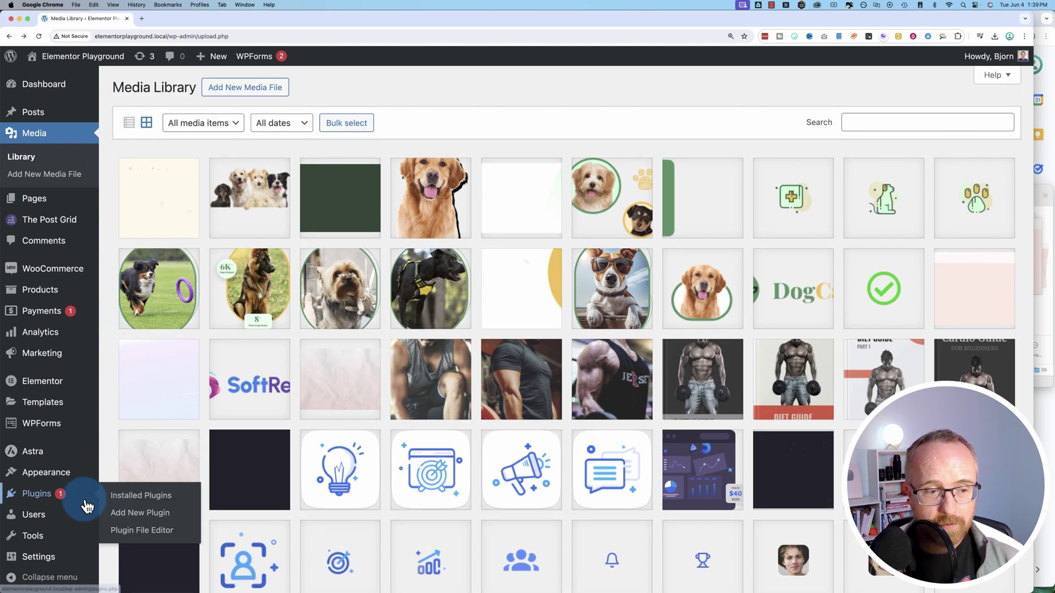
- Open Settings > Media and highlight the image sizes: thumbnail 150×150, medium 300×300, large 1024×1024
mouse_move(38, 561)
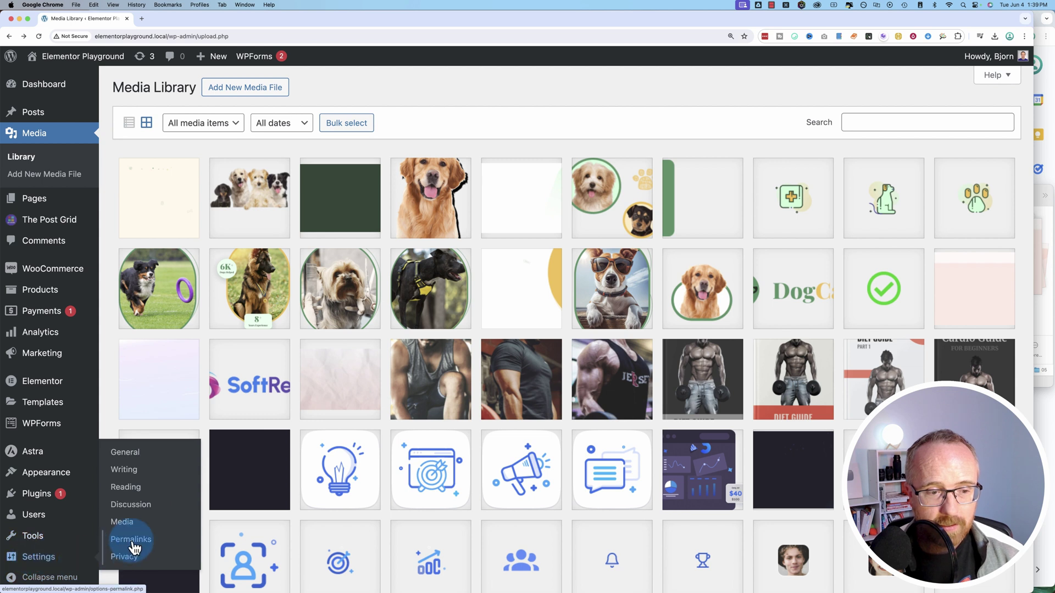
left_click(123, 526)
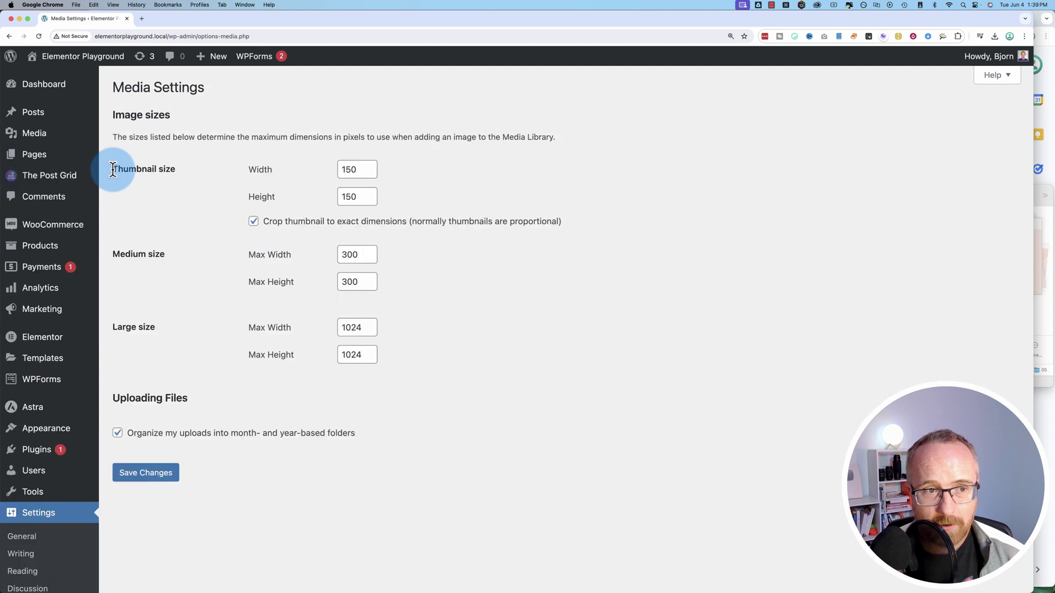
left_click_drag(115, 168, 367, 351)
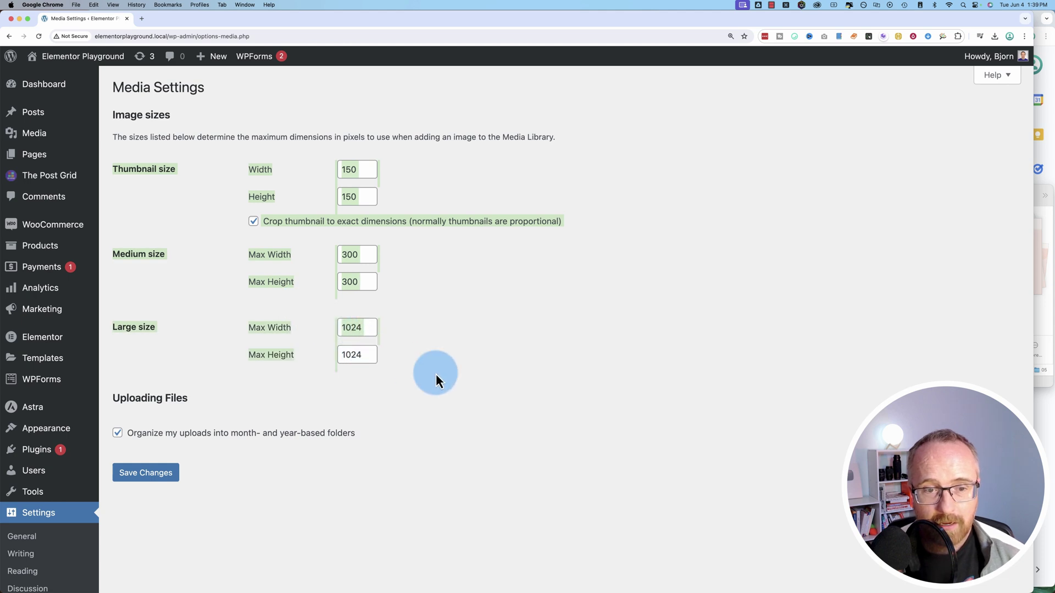
left_click(301, 374)
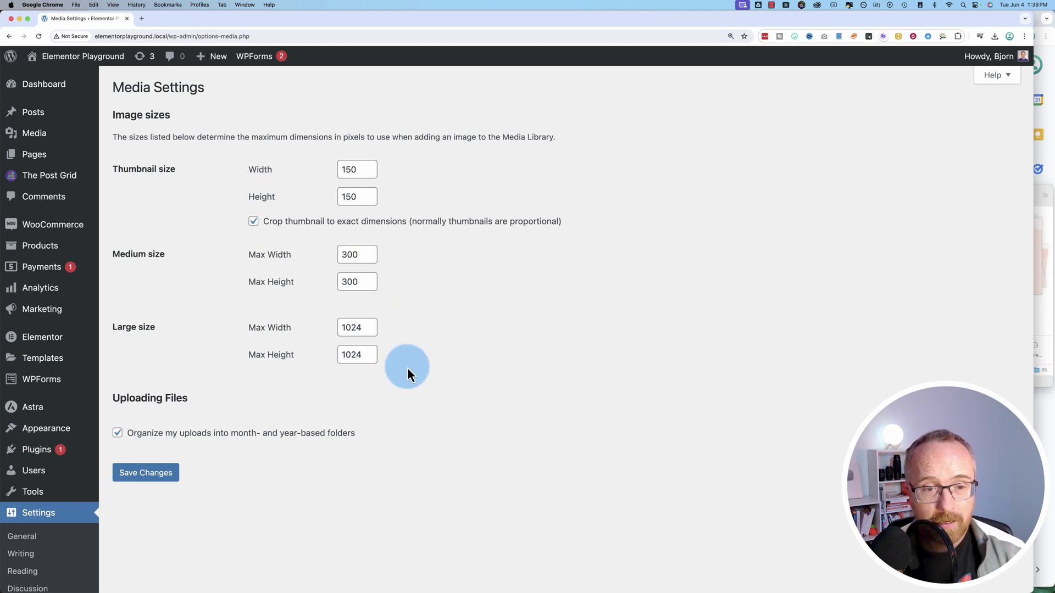
left_click_drag(408, 367, 108, 171)
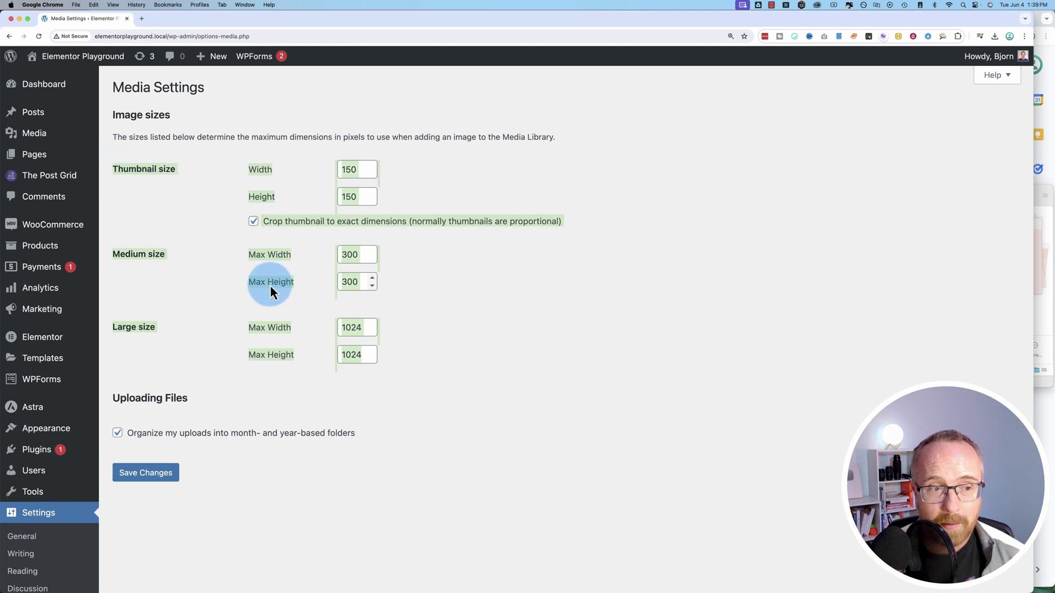
left_click(222, 366)
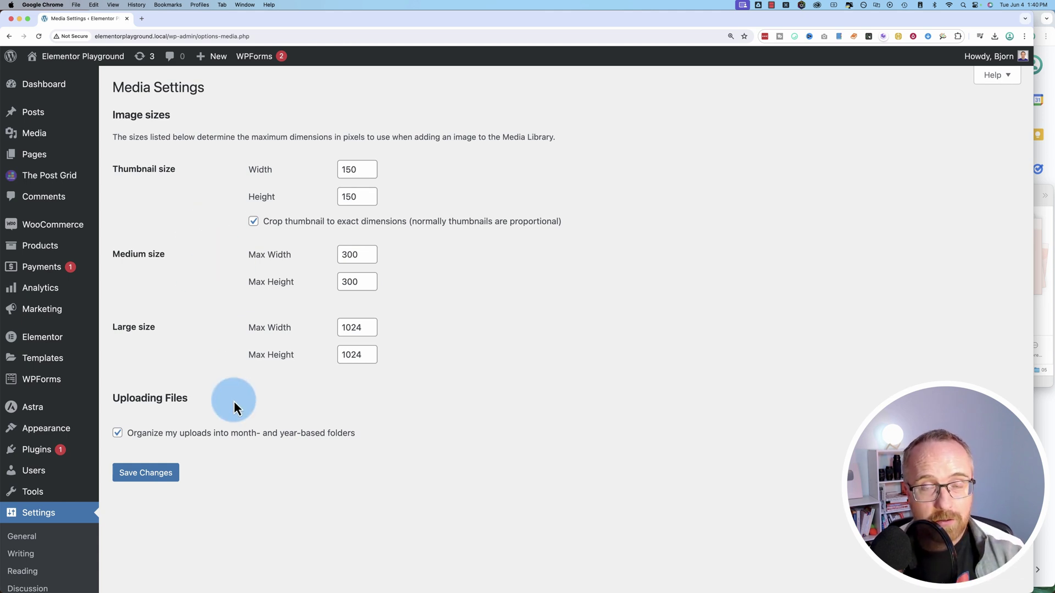
- Search the Add Plugins page for 'wpvivid'
mouse_move(39, 451)
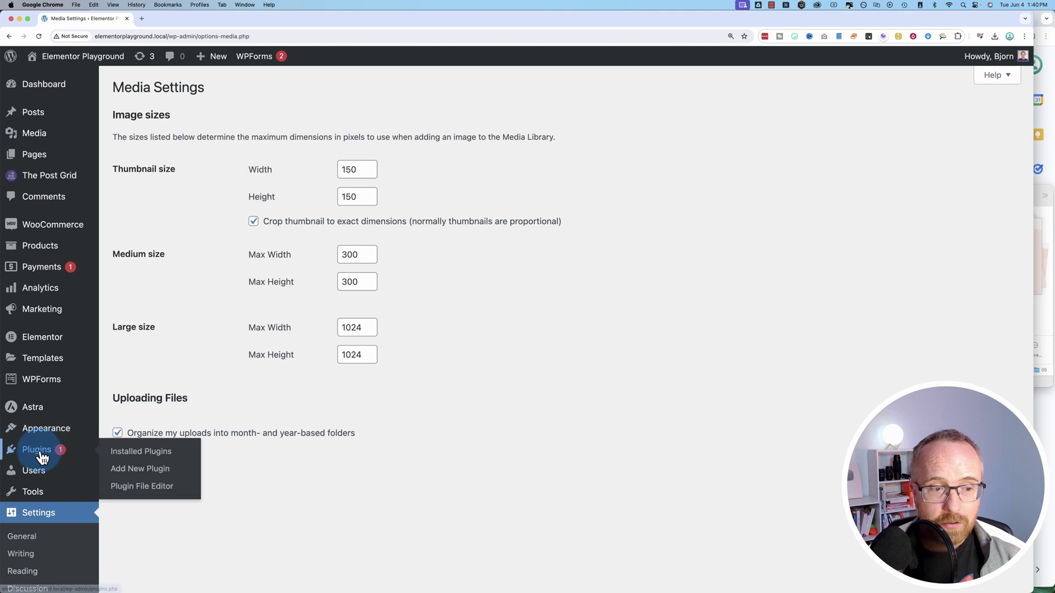
left_click(151, 471)
left_click(878, 121)
type("w")
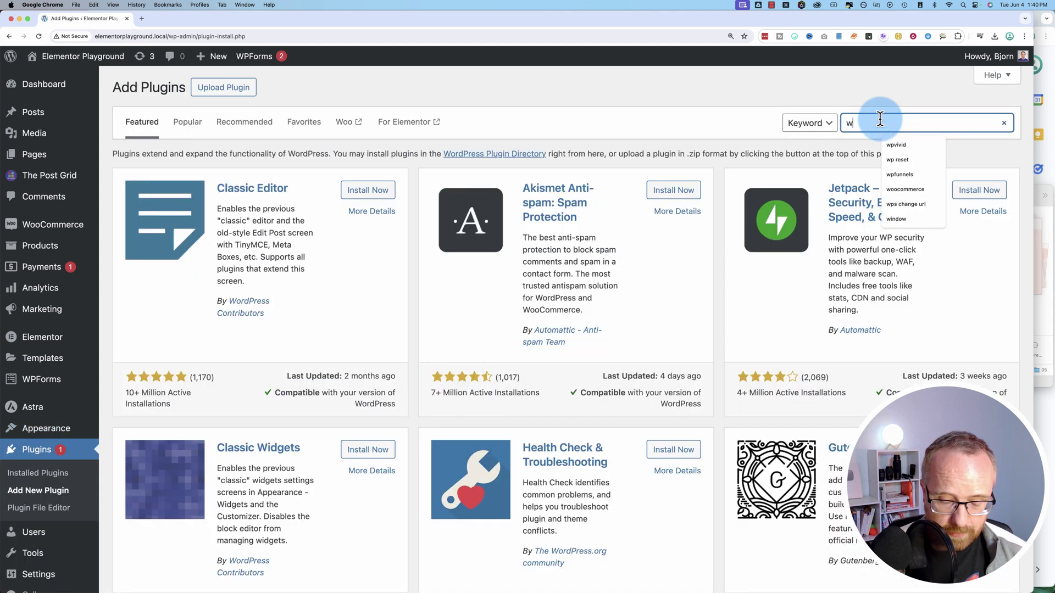
type("pvivid")
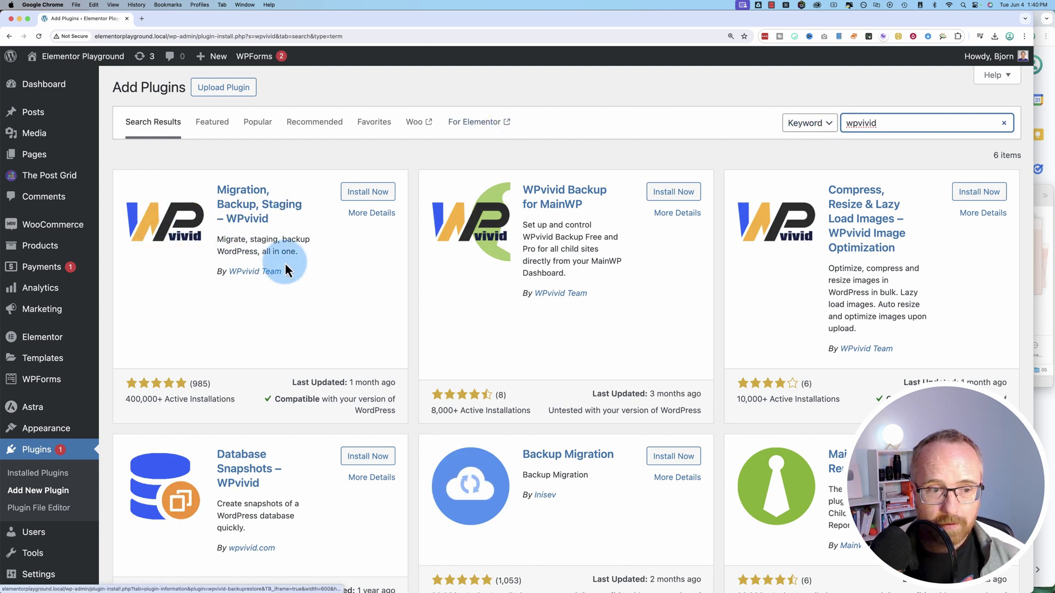
- Install and activate the WPvivid Migration, Backup, Staging plugin, then check the installed plugins list
left_click(365, 194)
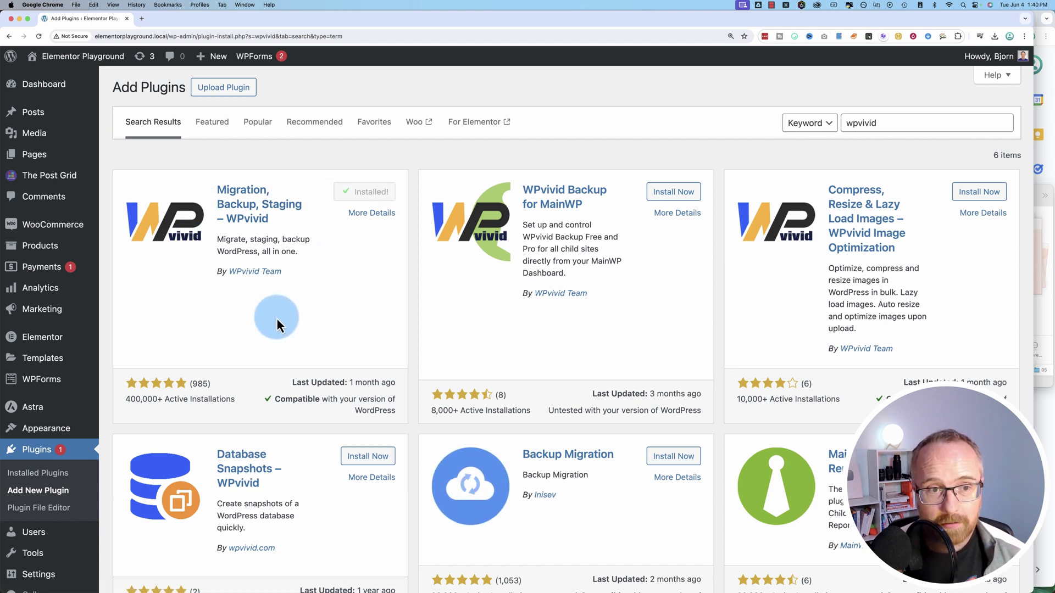
left_click(371, 192)
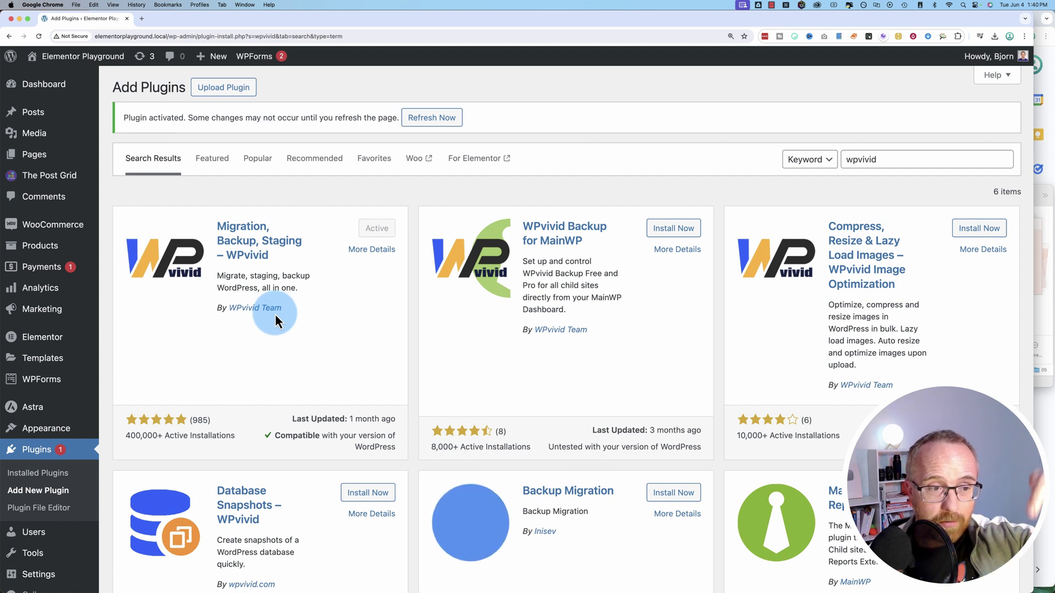
left_click(66, 450)
scroll(77, 440, "down", 5)
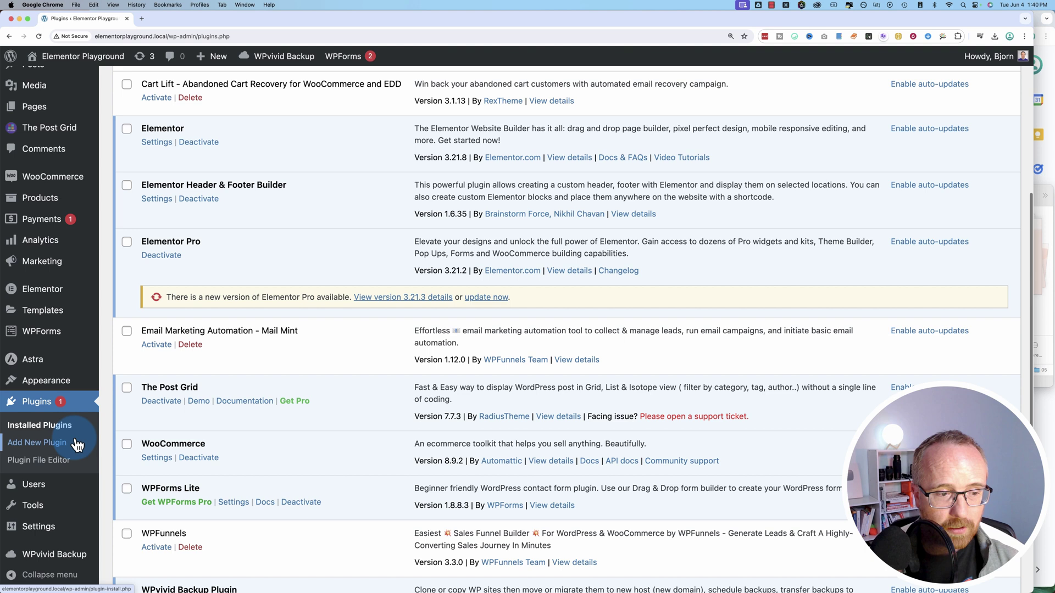
mouse_move(49, 557)
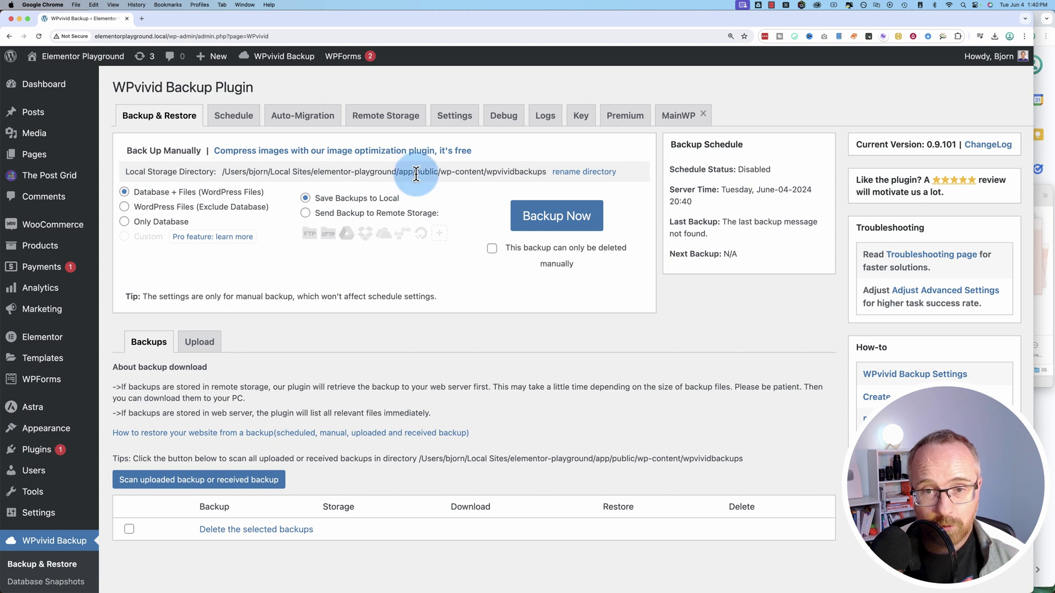
scroll(165, 465, "down", 3)
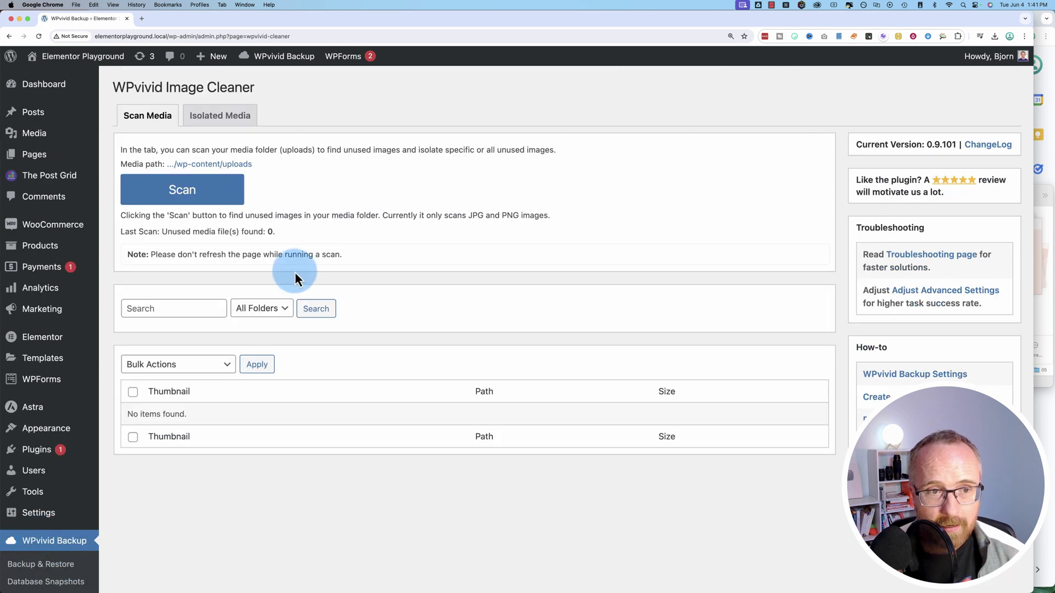
- Run the Image Cleaner scan, compare with the Media Library tab, and highlight the 157 unused files
left_click(212, 201)
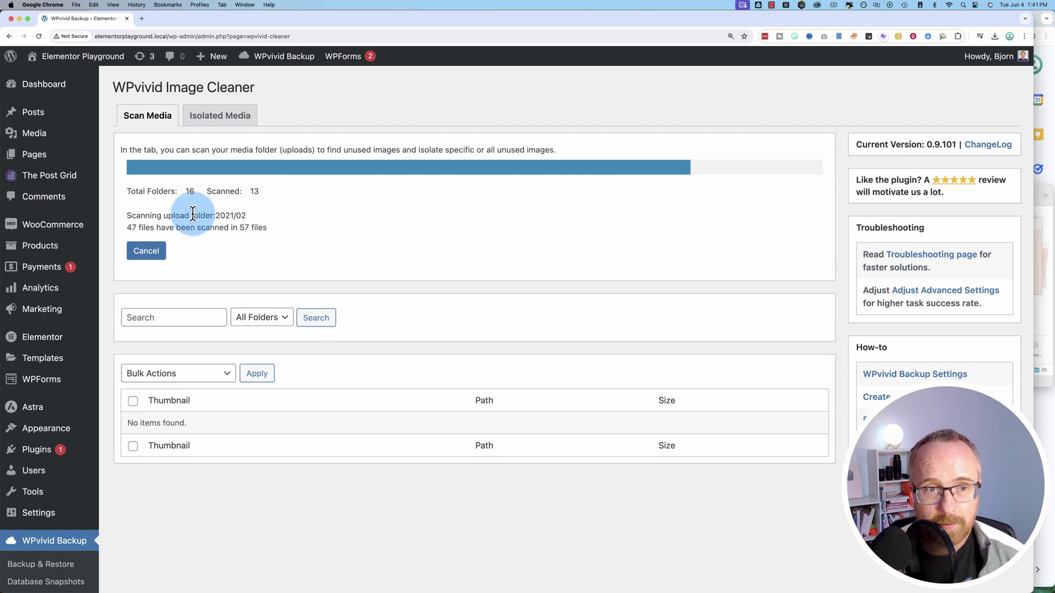
scroll(310, 378, "down", 2)
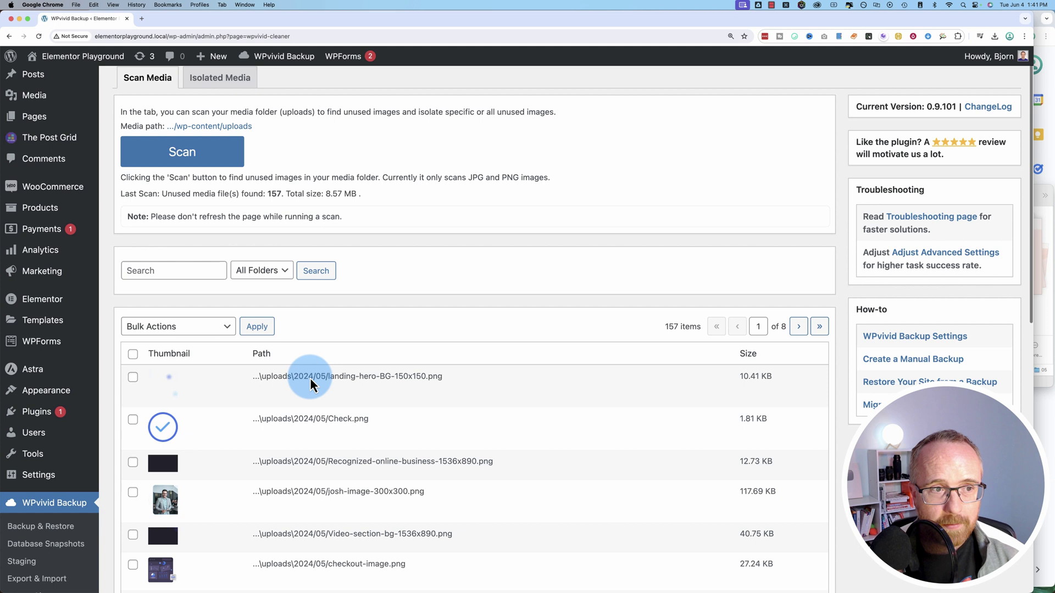
left_click(65, 86, "super")
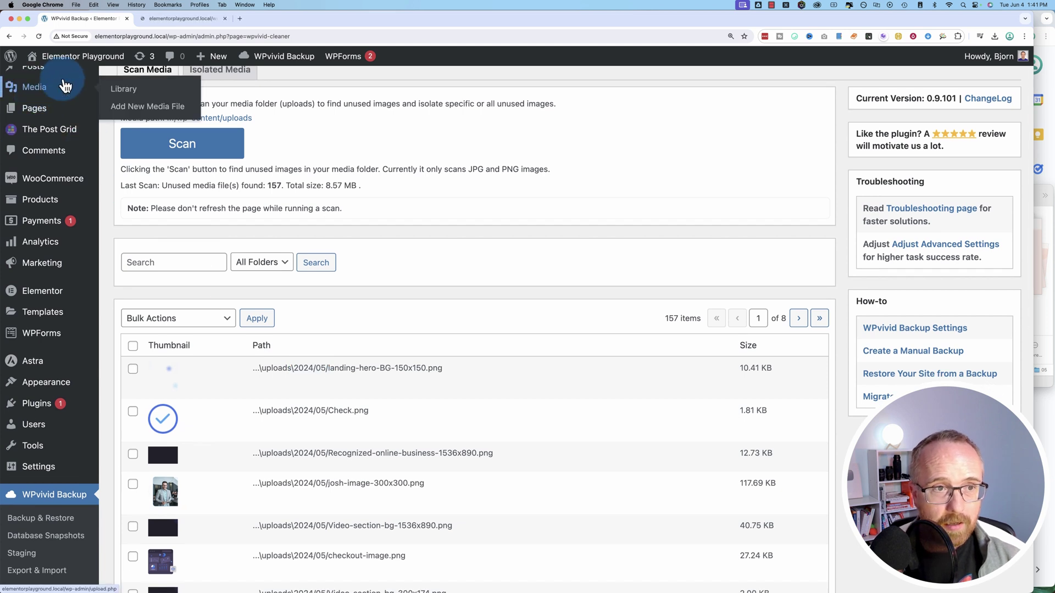
left_click(182, 25)
scroll(283, 278, "down", 15)
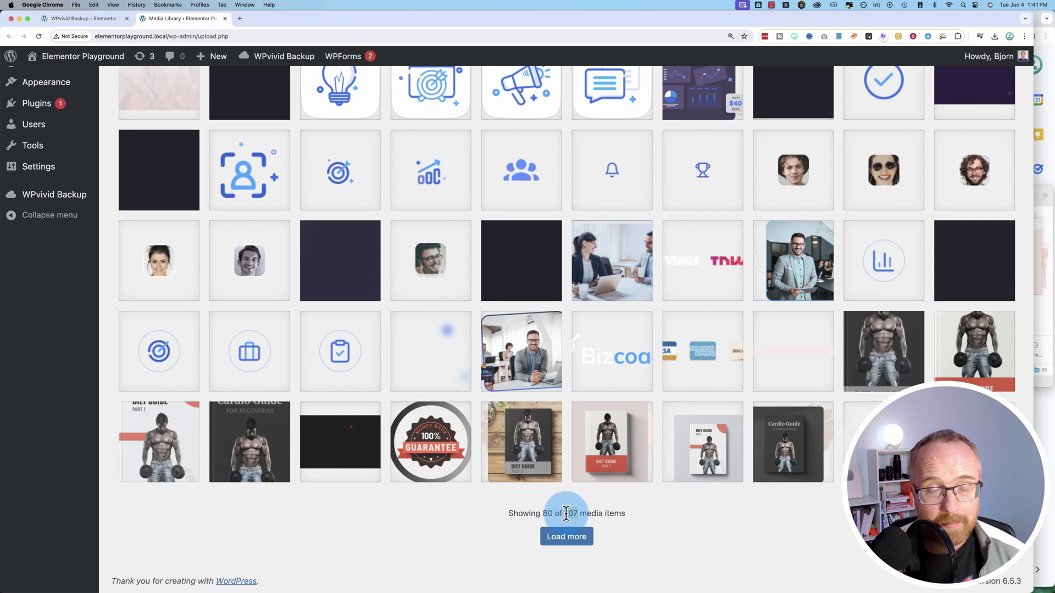
left_click(98, 20)
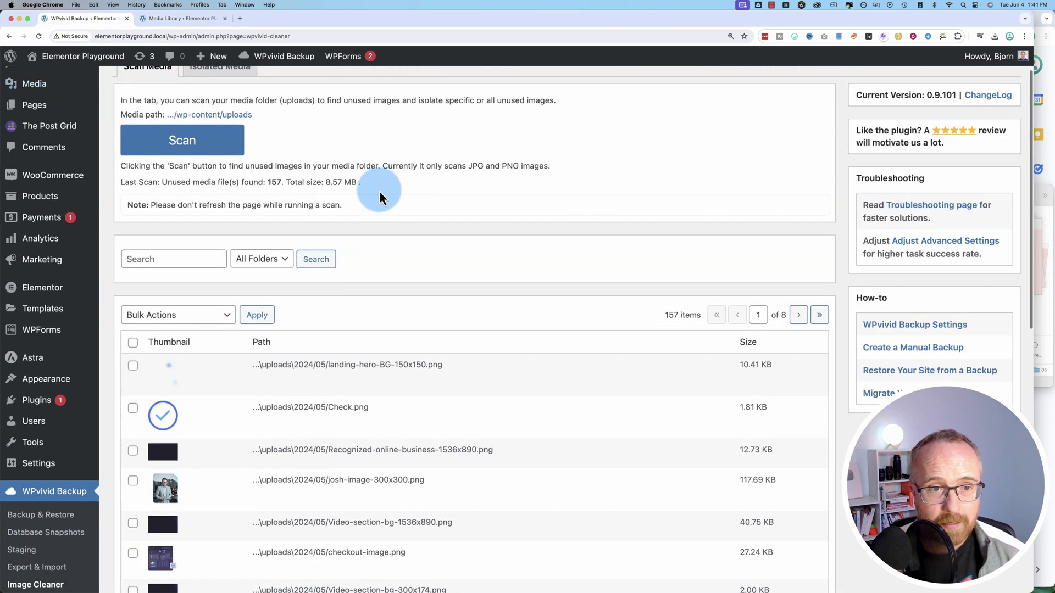
scroll(368, 209, "up", 1)
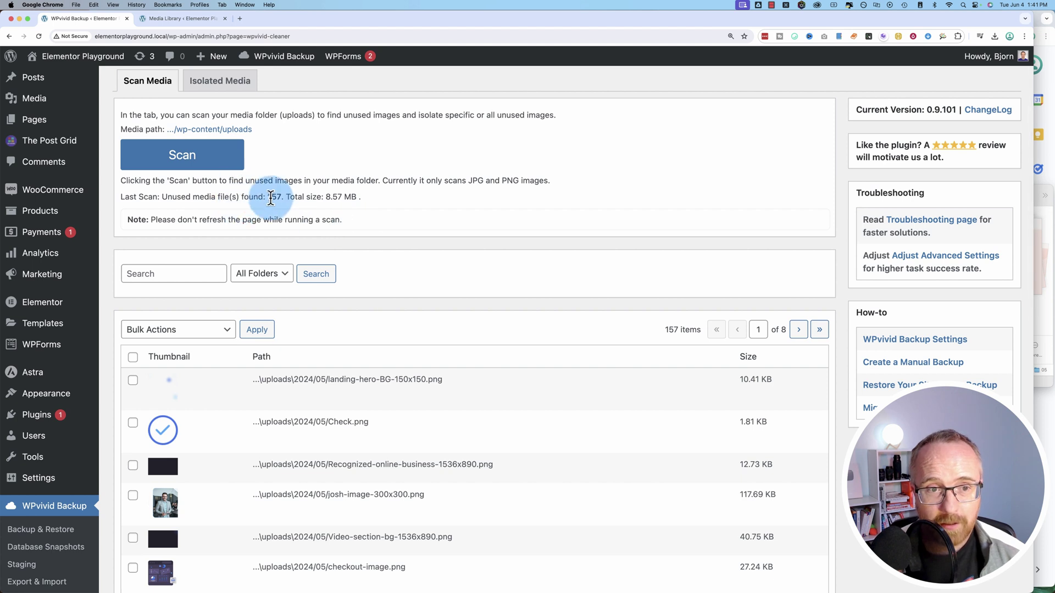
left_click_drag(270, 199, 259, 199)
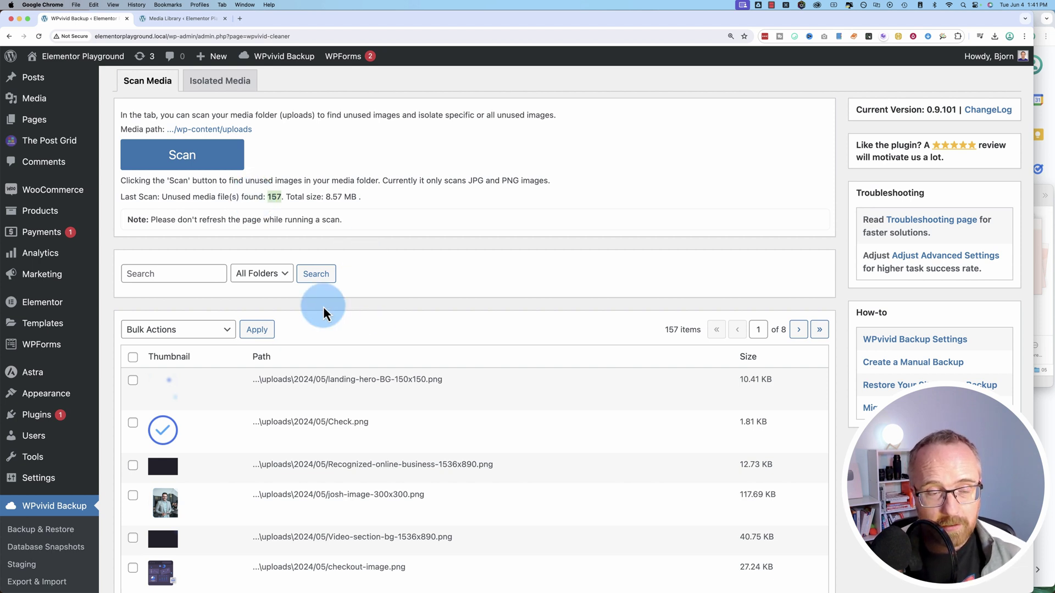
- Page through the unused-image results to page 3
scroll(318, 311, "down", 5)
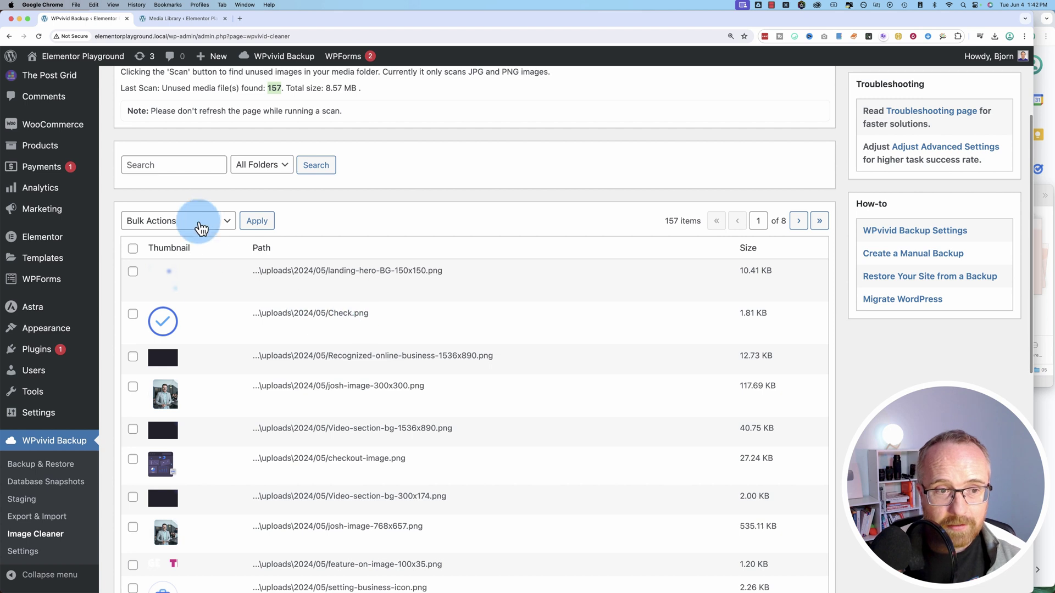
scroll(195, 331, "down", 10)
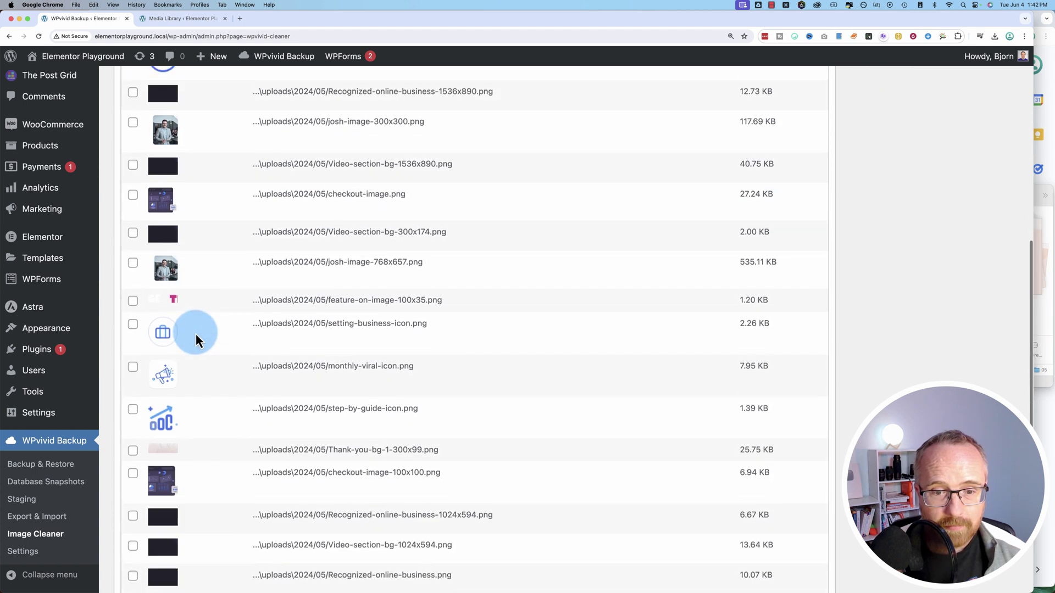
scroll(195, 334, "down", 7)
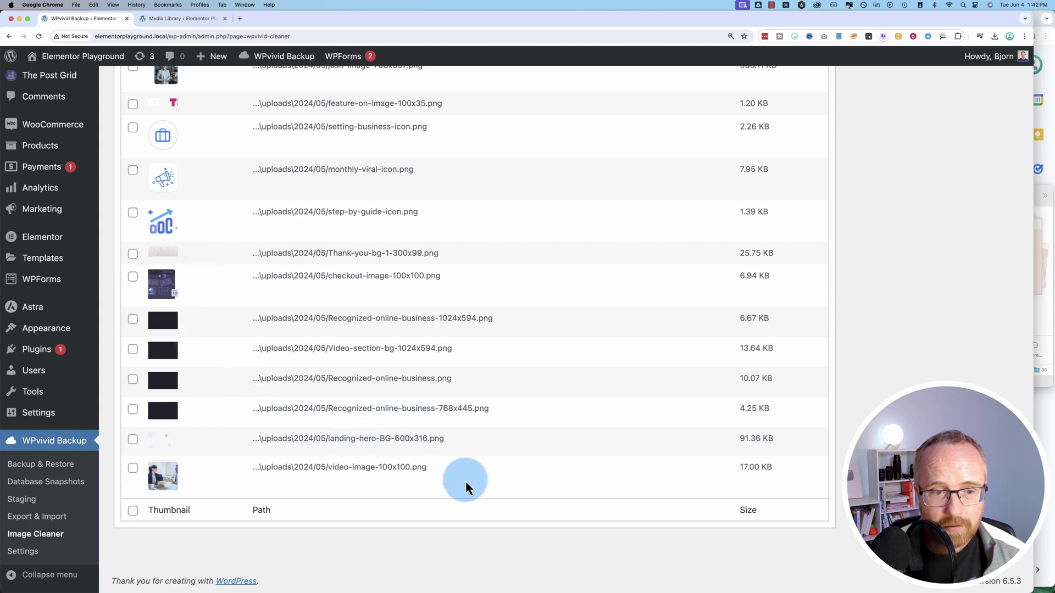
scroll(466, 480, "up", 14)
scroll(466, 480, "up", 4)
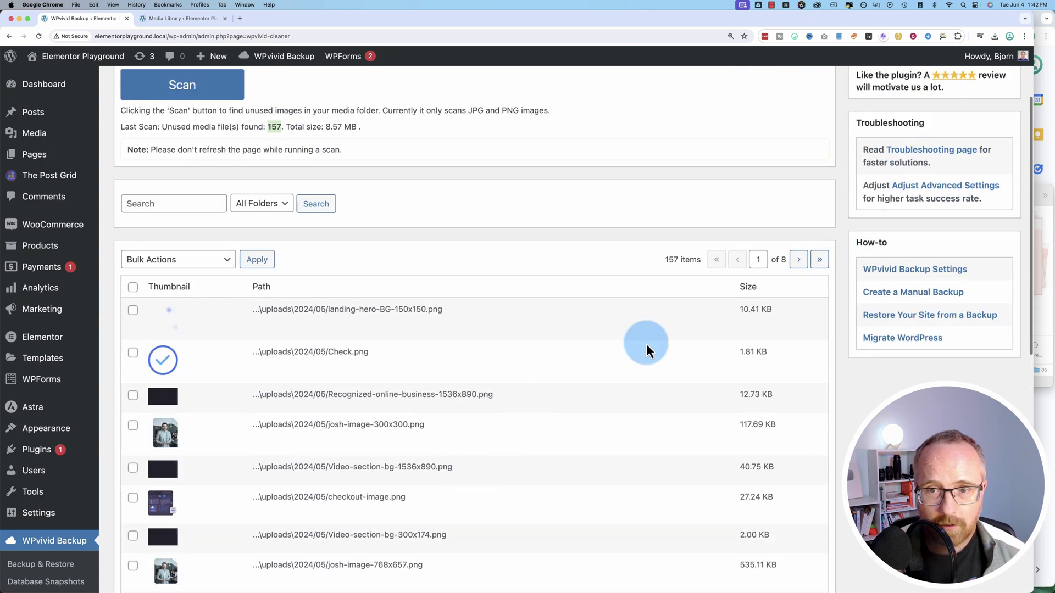
left_click(800, 262)
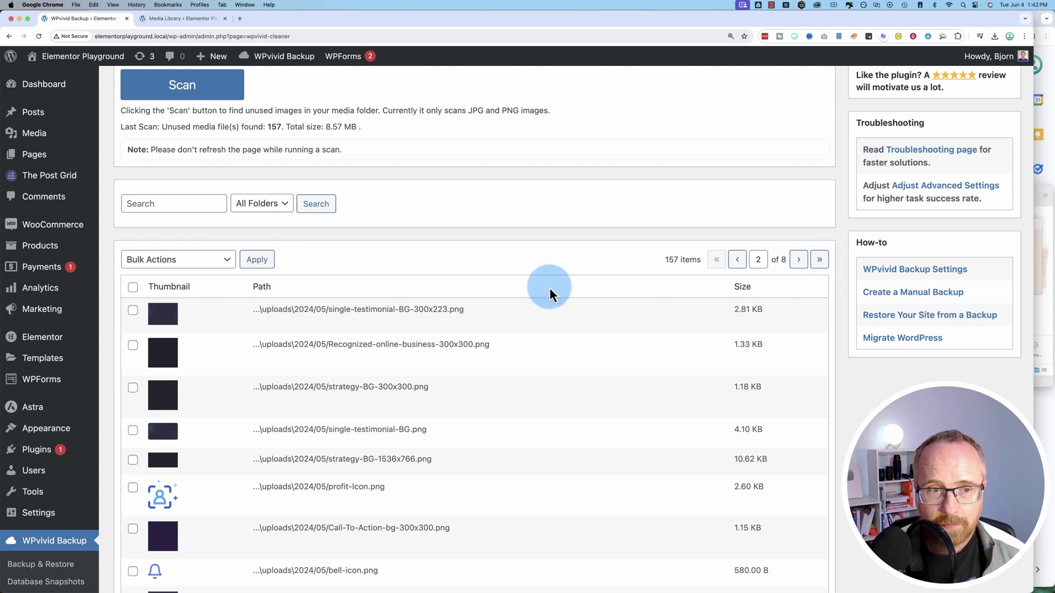
scroll(429, 368, "down", 10)
scroll(429, 368, "down", 10)
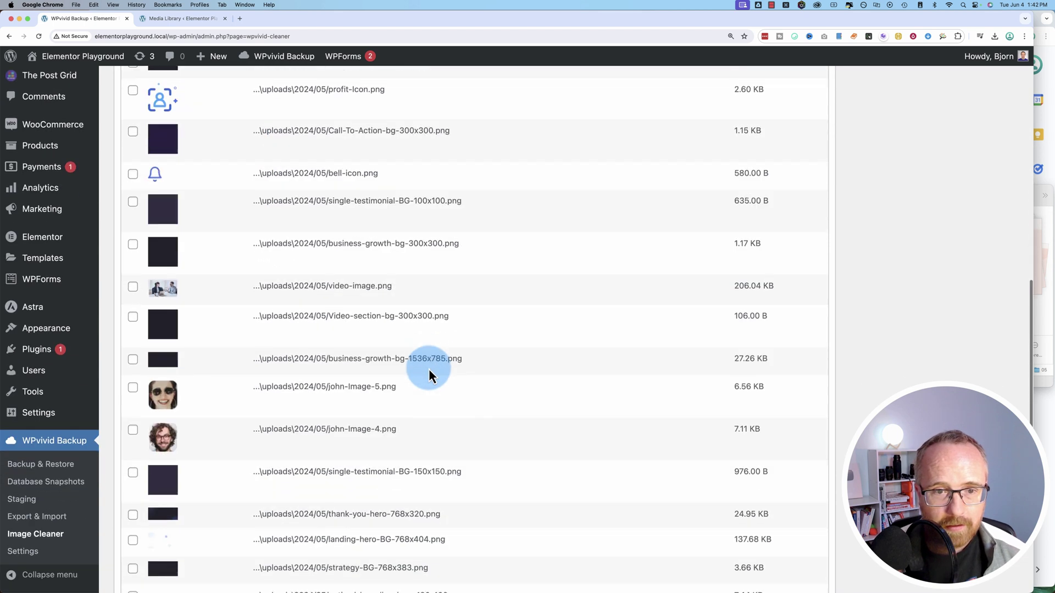
scroll(428, 369, "up", 18)
scroll(429, 368, "up", 6)
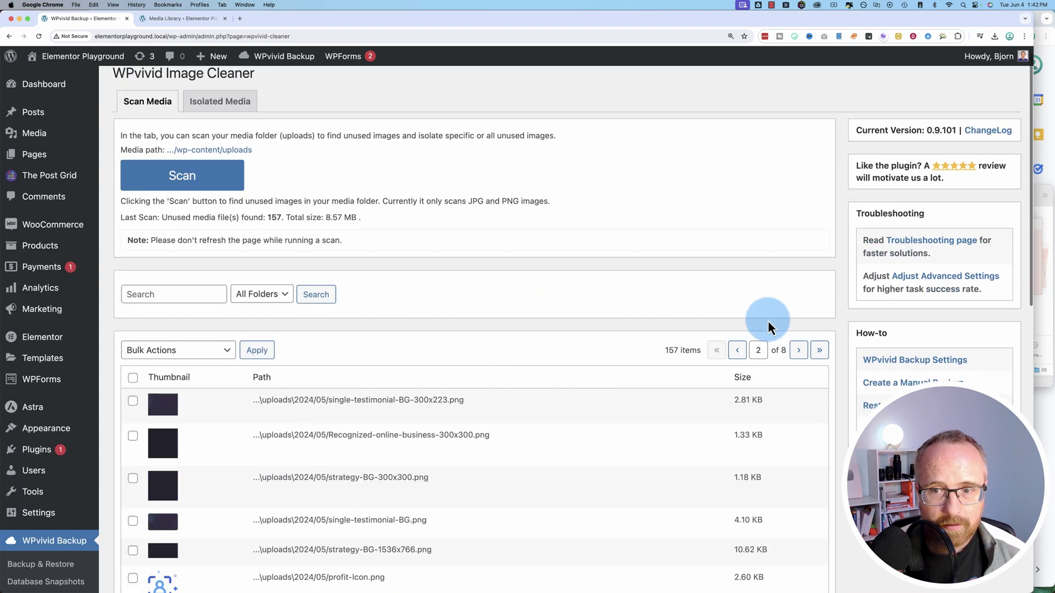
left_click(798, 349)
scroll(390, 447, "down", 10)
scroll(390, 447, "down", 4)
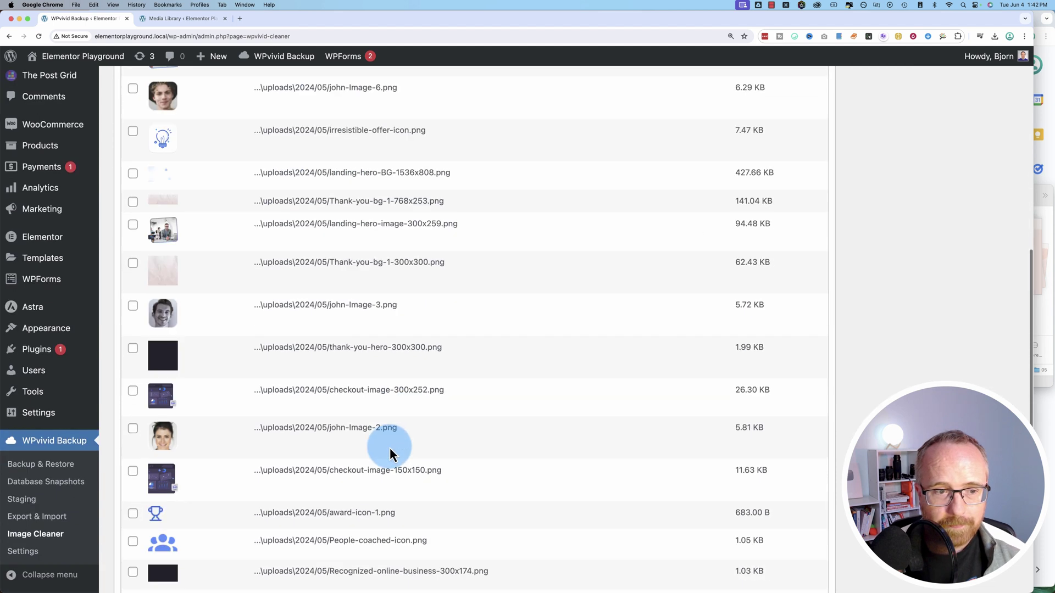
- Tick landing-hero-image-300x259.png and irresistible-offer-icon.png, isolate the three selected images, and view Isolated Media
left_click(133, 226)
scroll(134, 230, "up", 3)
left_click(133, 233)
scroll(242, 352, "up", 2)
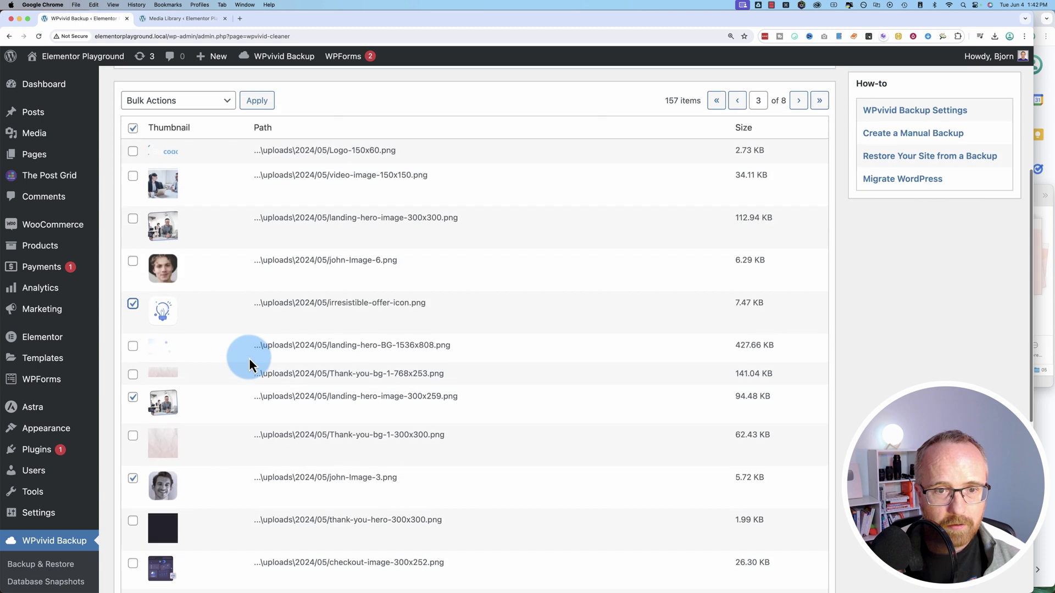
scroll(222, 322, "up", 4)
left_click(185, 246)
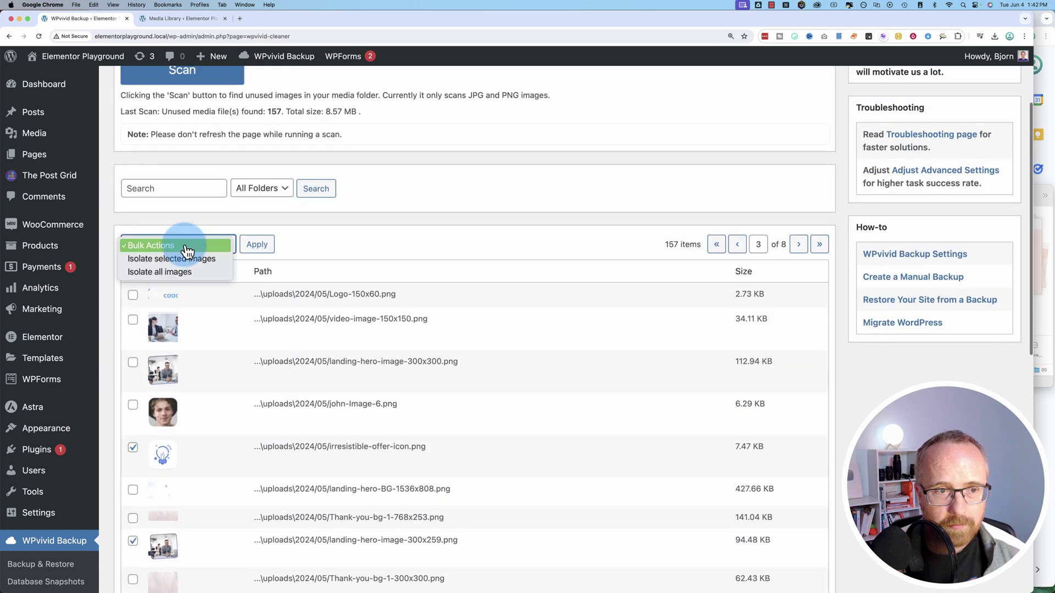
left_click(150, 263)
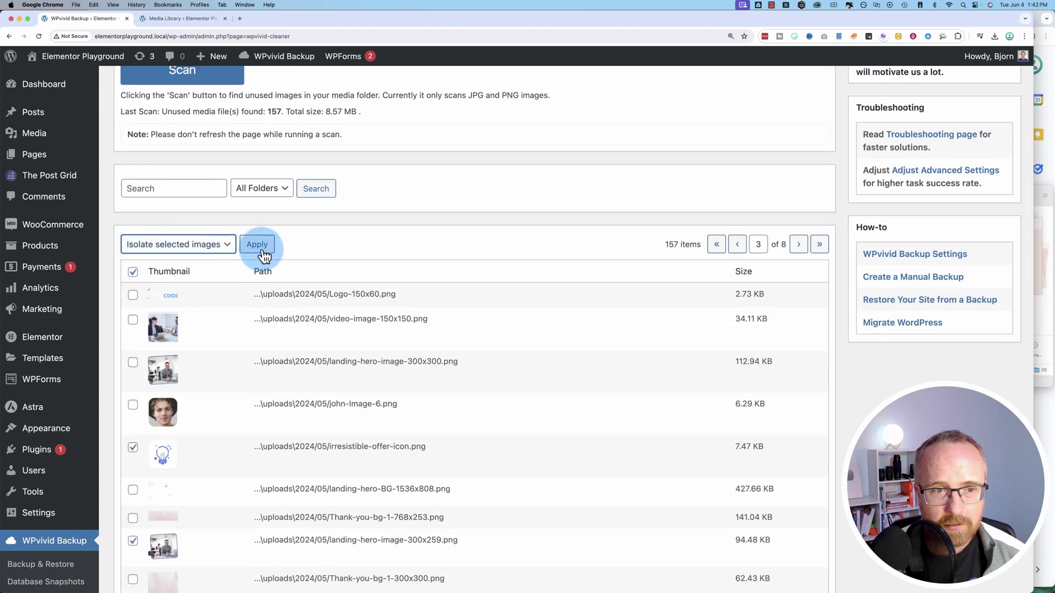
left_click(256, 245)
scroll(459, 259, "up", 2)
scroll(460, 259, "up", 2)
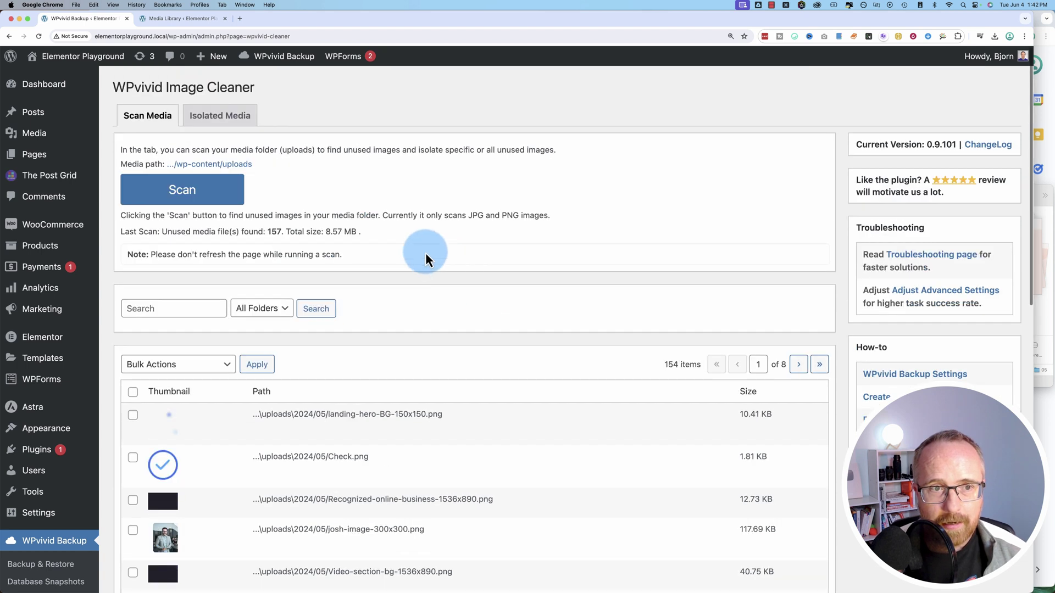
left_click(239, 120)
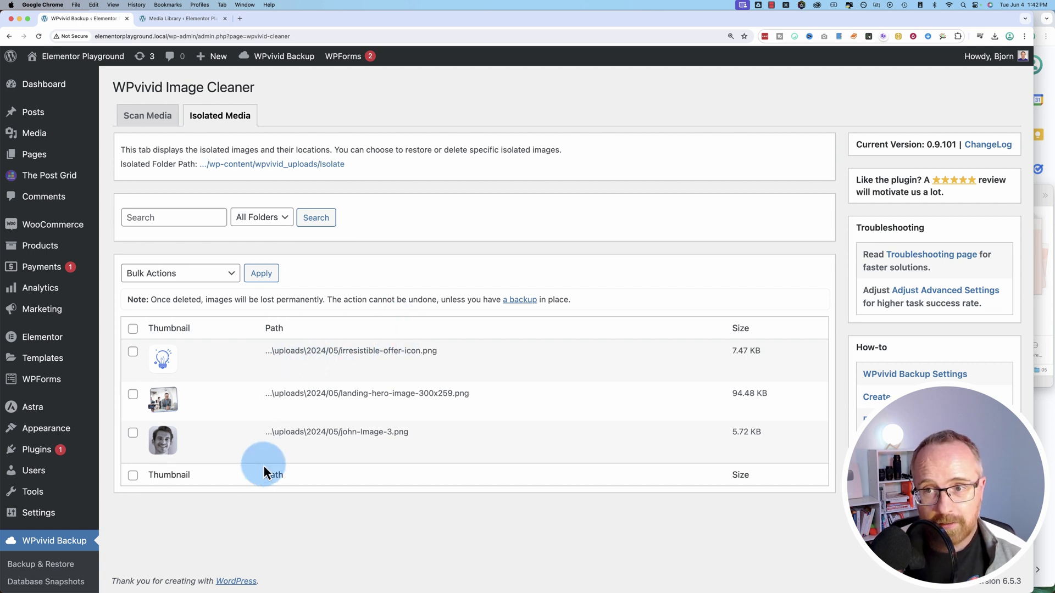
- Back in Scan Media, select every unused image and isolate them all with the bulk action
left_click(152, 116)
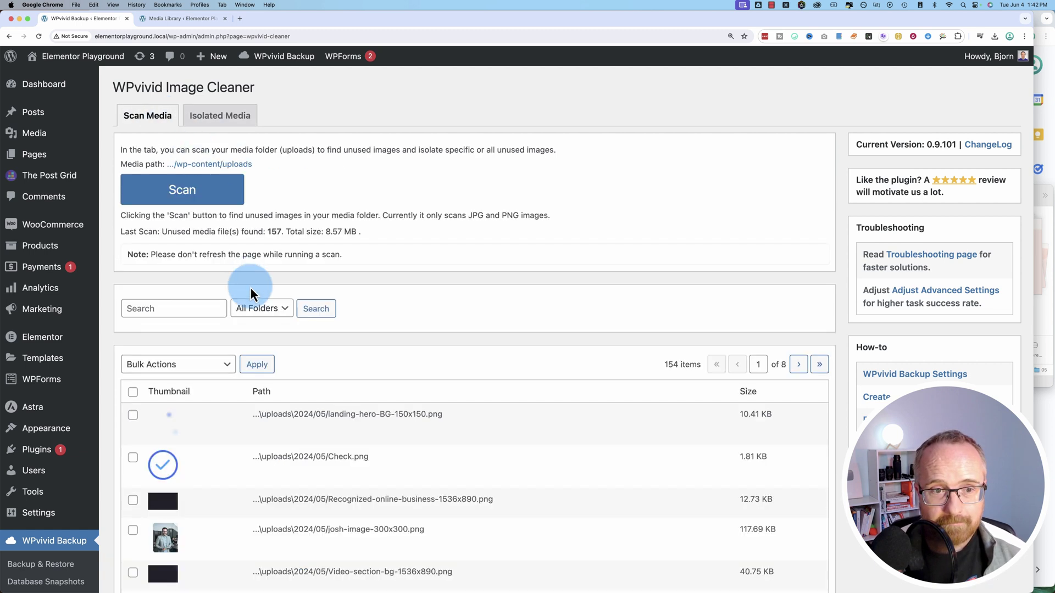
scroll(206, 312, "down", 2)
left_click(132, 343)
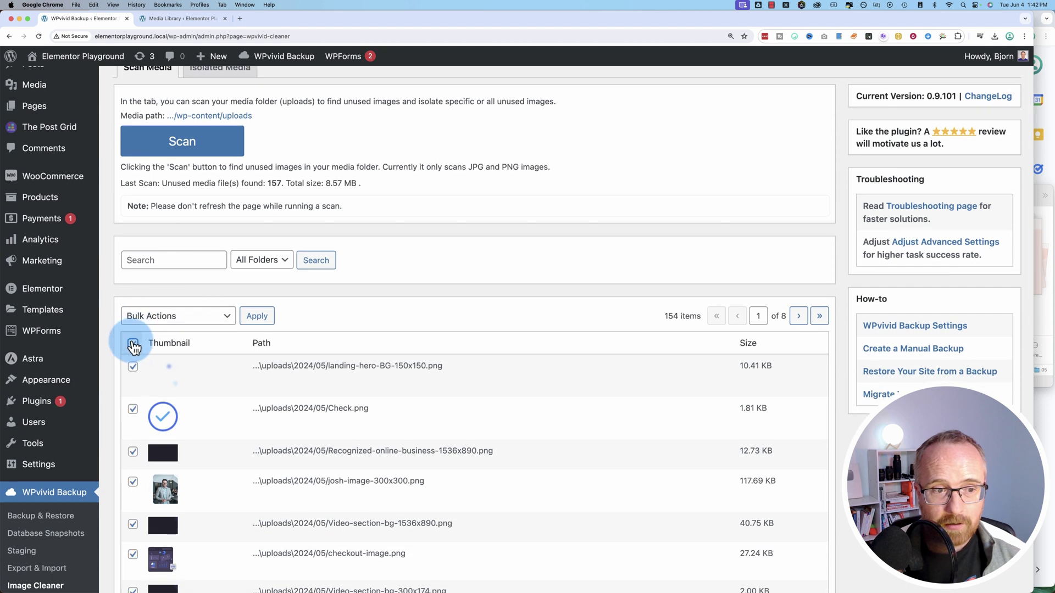
left_click(154, 317)
left_click(145, 345)
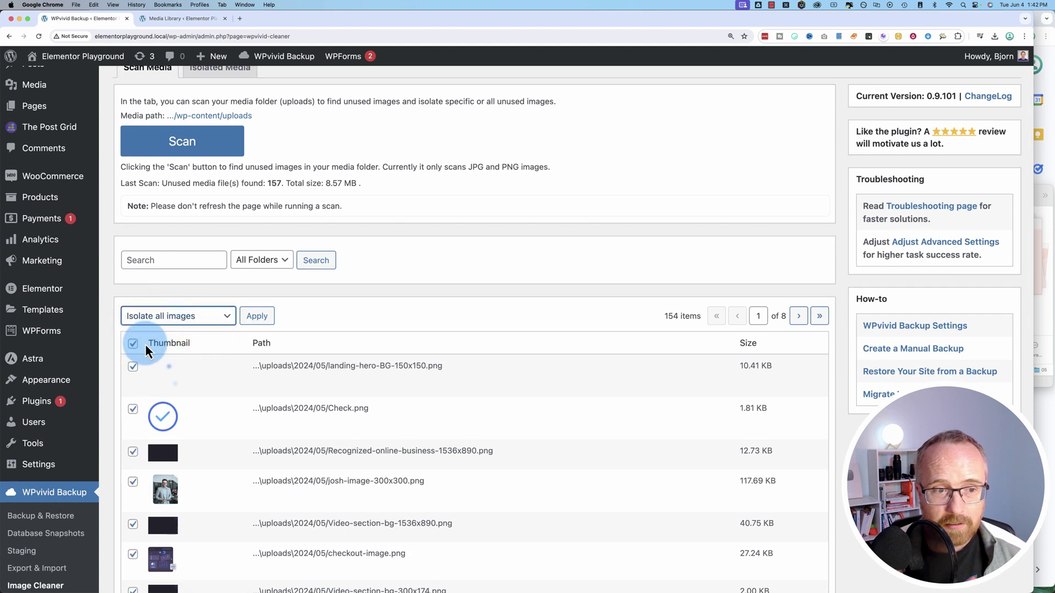
left_click(257, 319)
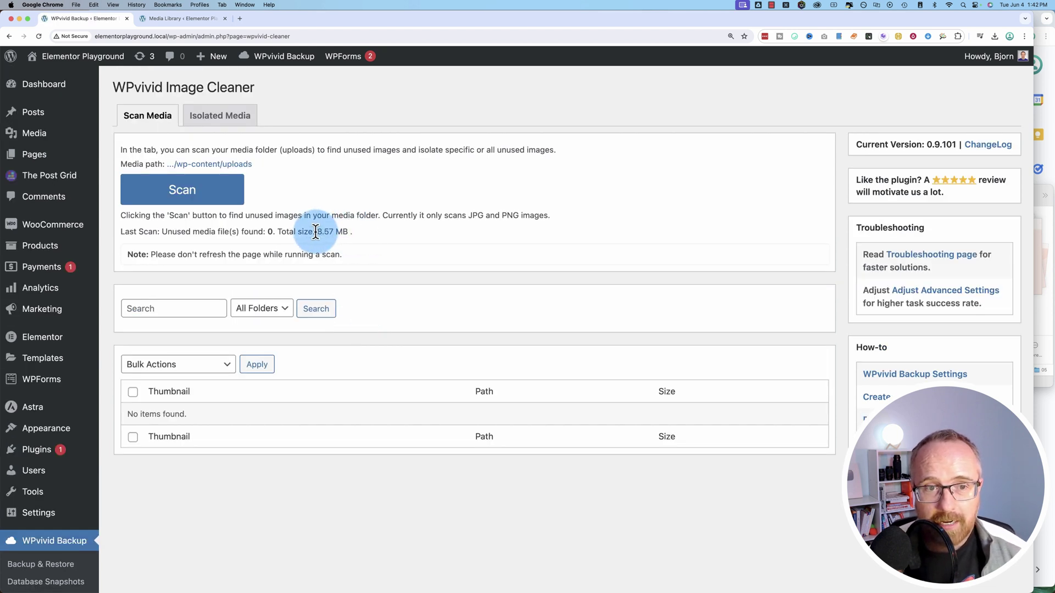
- Check the isolated images and highlight the 8.57 MB total size on the scan page
left_click_drag(317, 231, 332, 232)
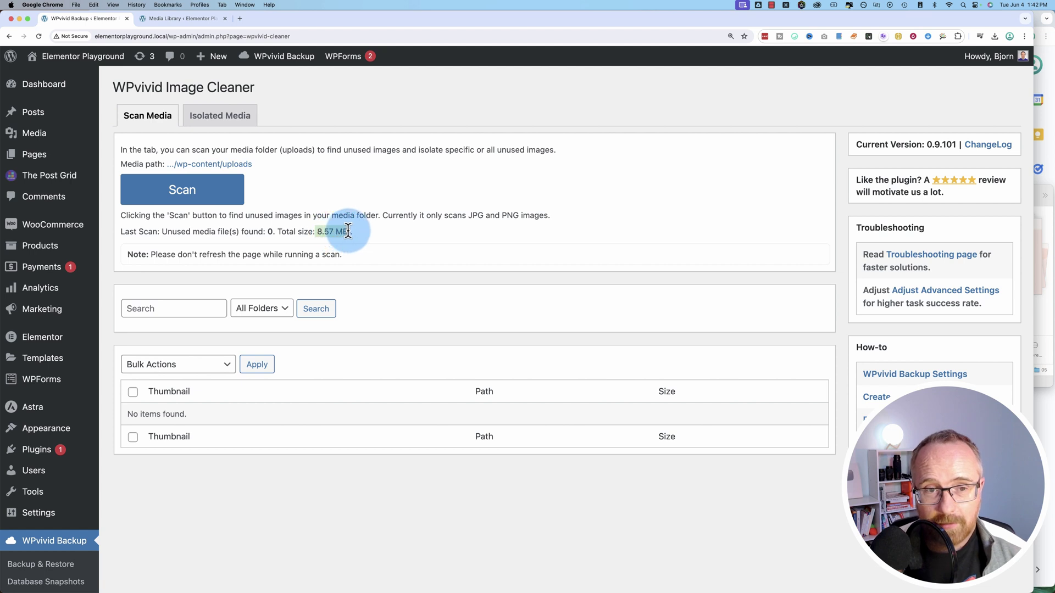
left_click(220, 117)
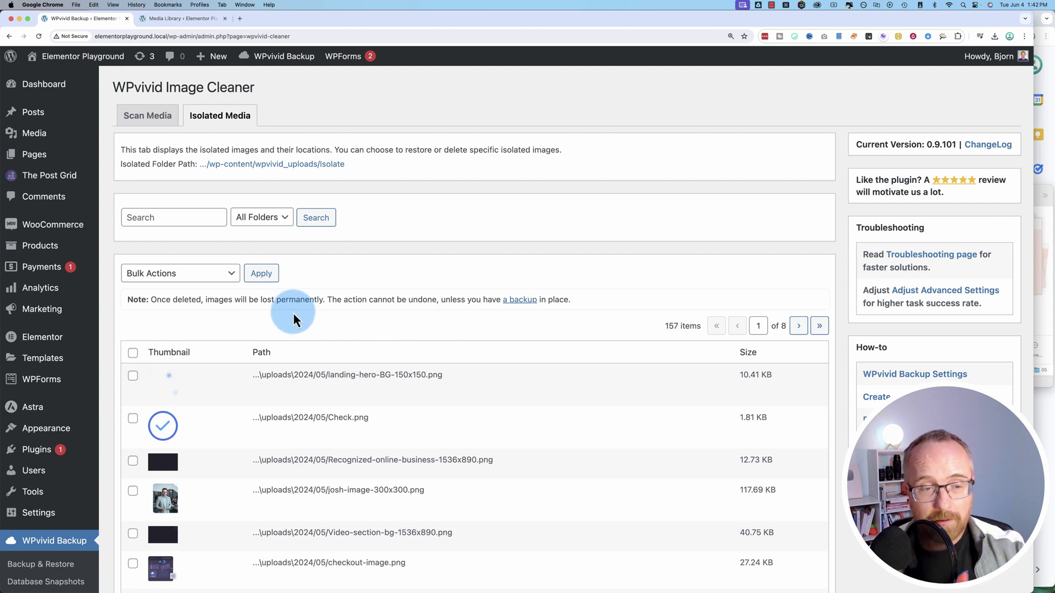
left_click(148, 117)
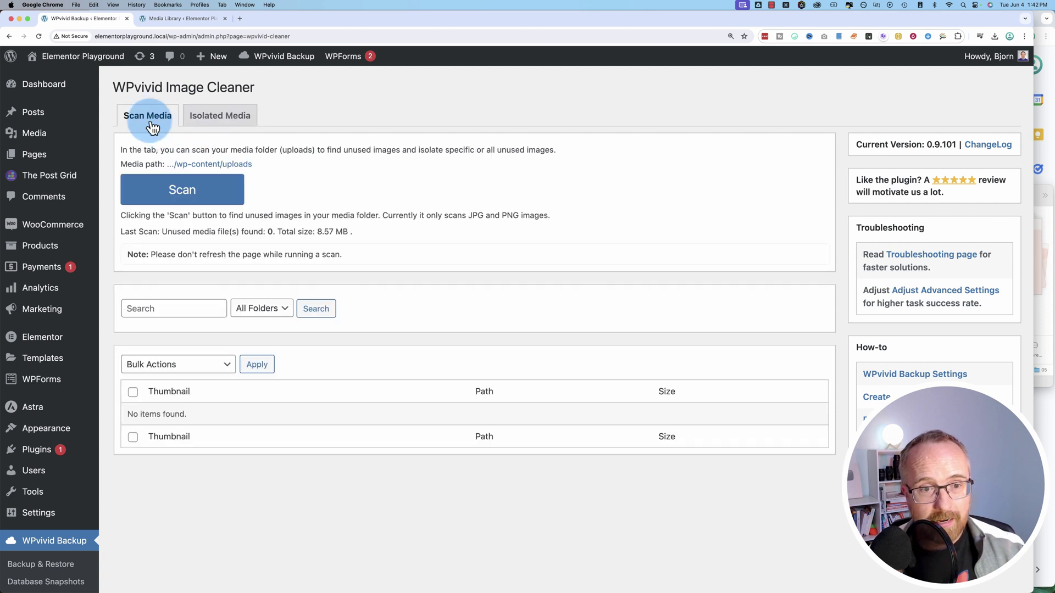
left_click_drag(318, 231, 343, 231)
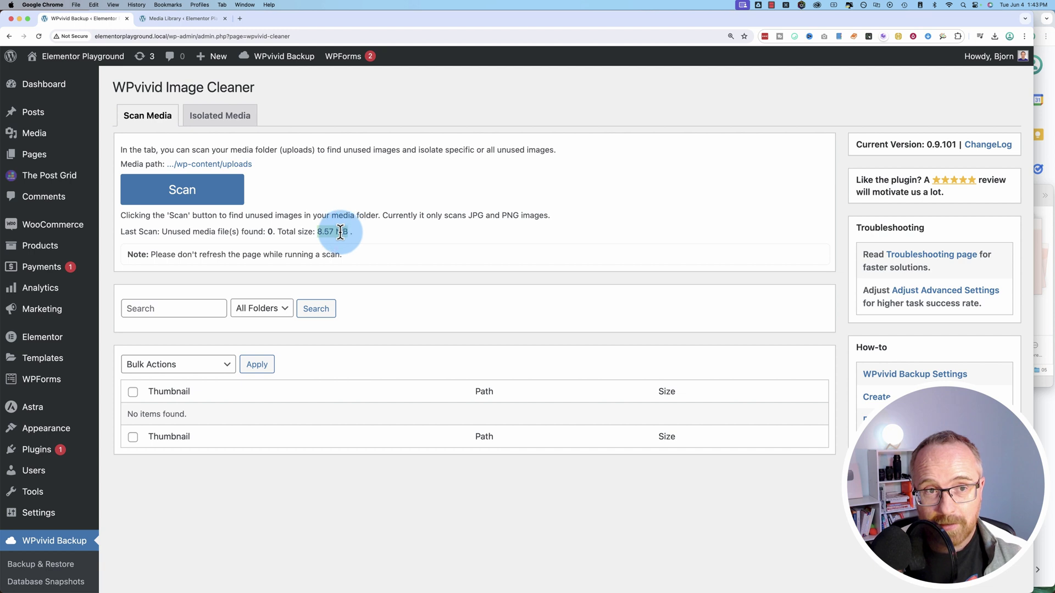
- Tick all 157 isolated images and set Bulk Actions to 'Delete all images', noting the permanent-deletion warning
left_click(239, 120)
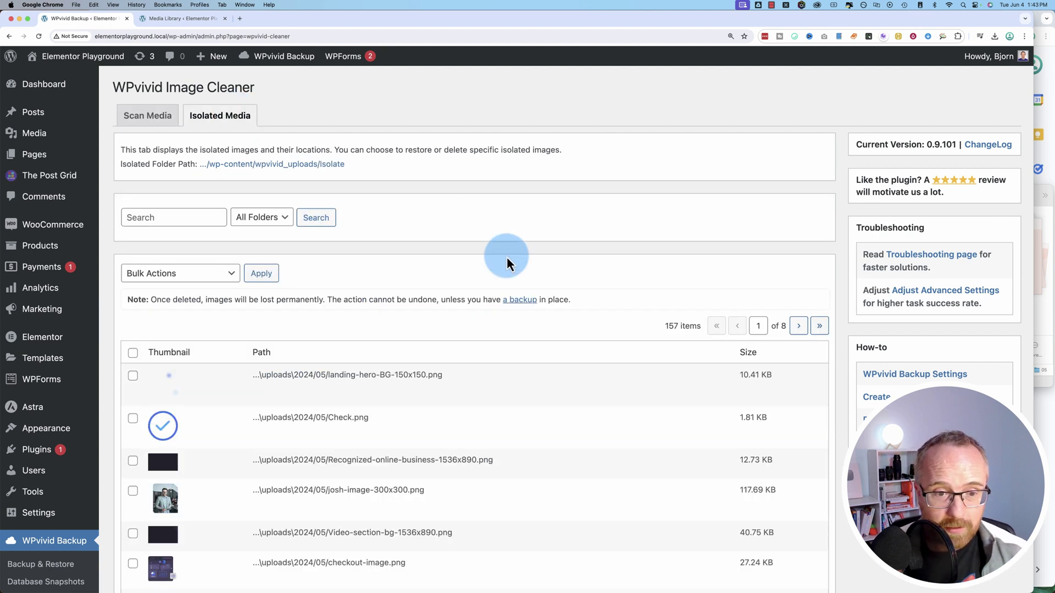
scroll(393, 347, "down", 2)
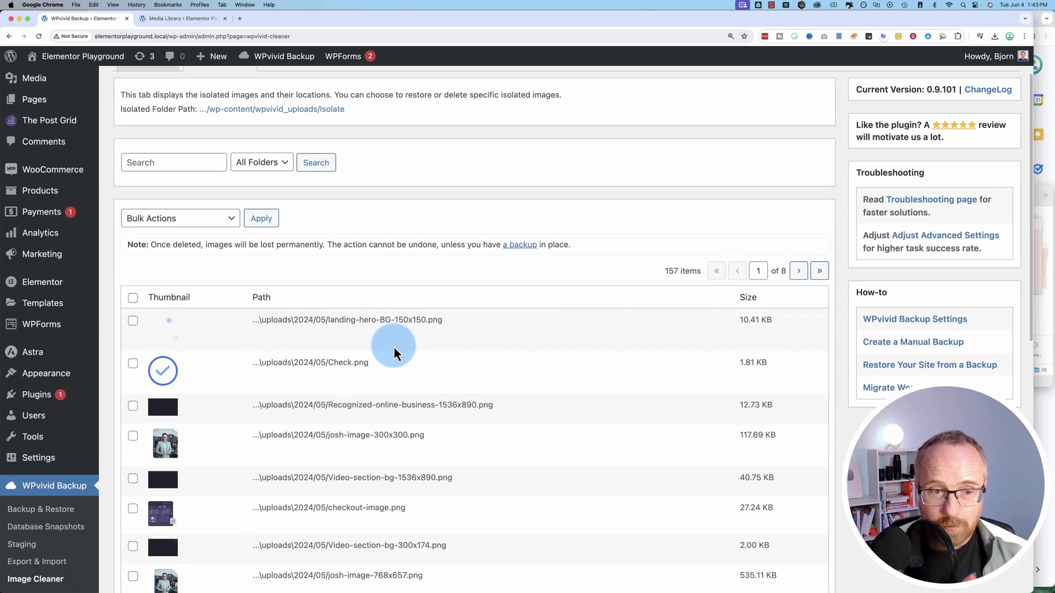
scroll(393, 347, "down", 3)
scroll(393, 352, "down", 3)
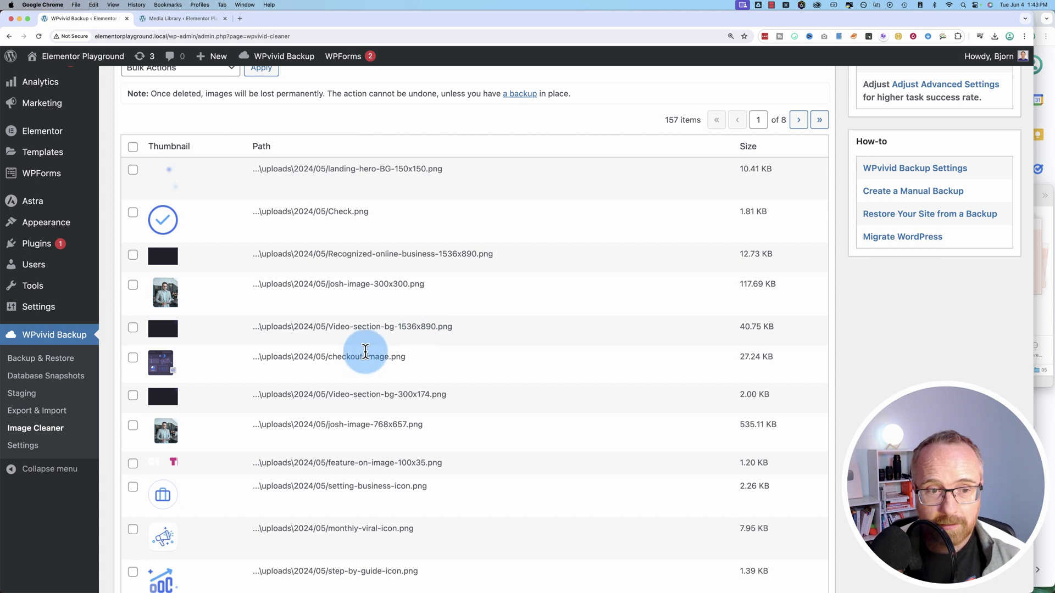
scroll(365, 352, "down", 10)
scroll(225, 397, "up", 15)
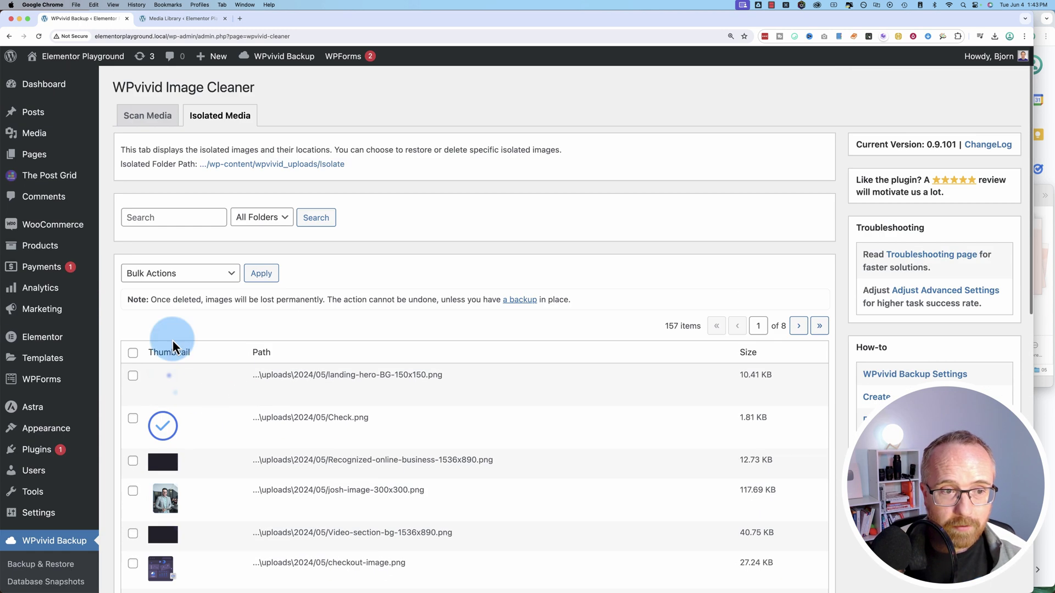
left_click(134, 354)
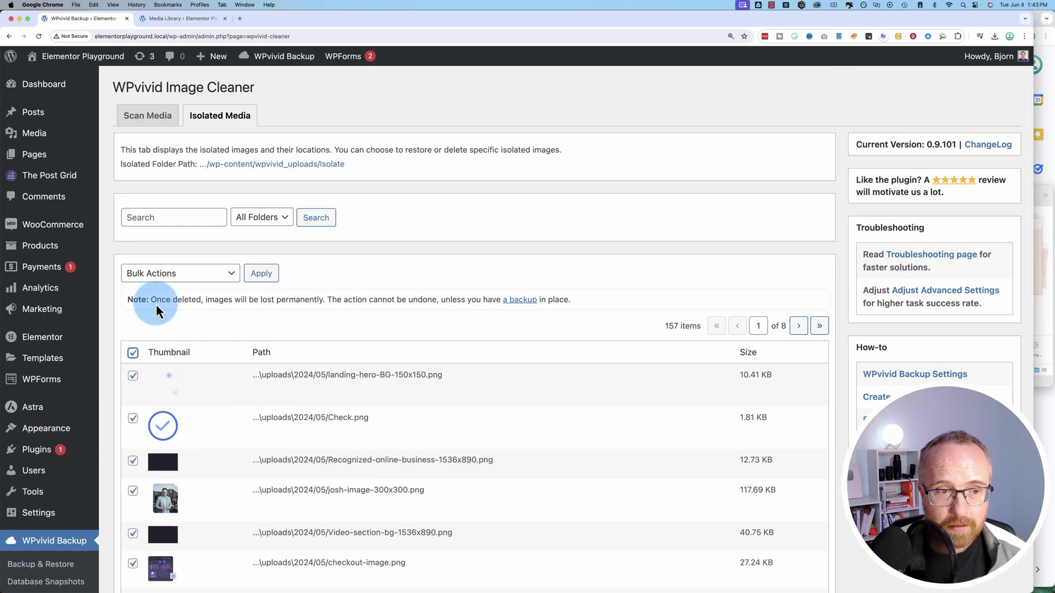
left_click(165, 275)
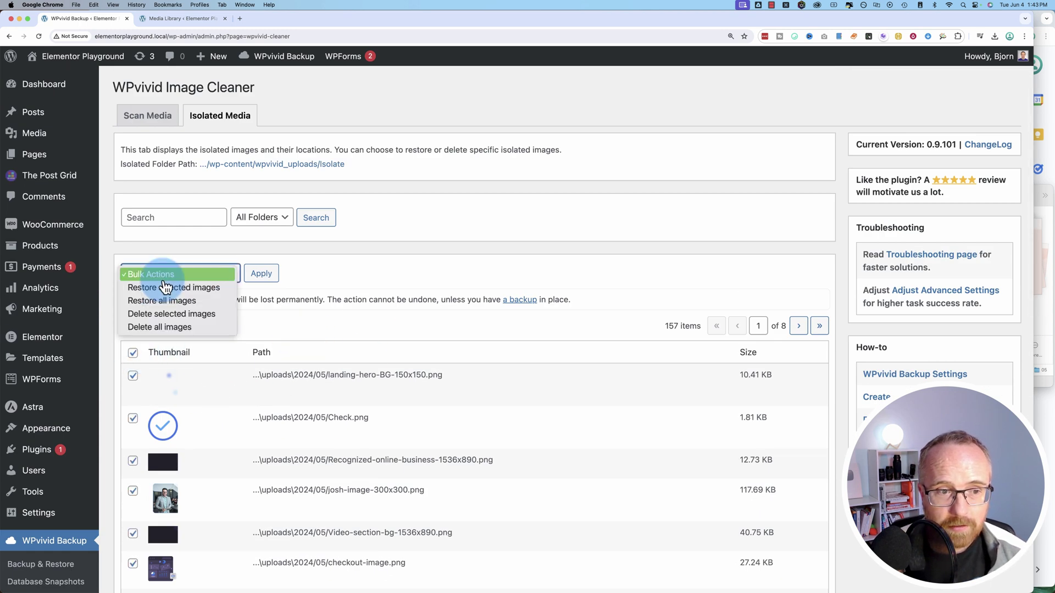
left_click(155, 328)
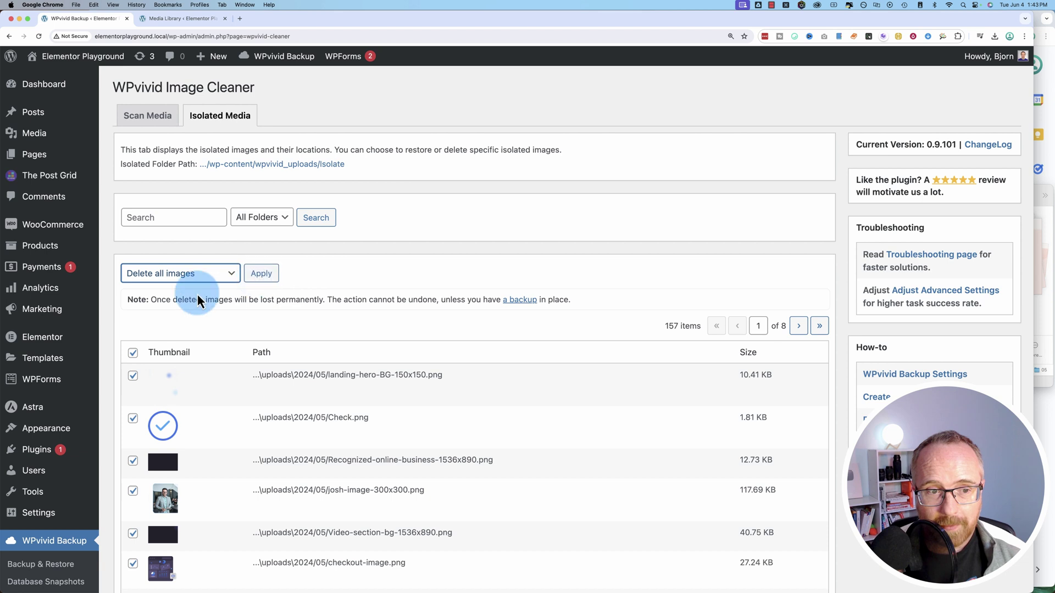
left_click_drag(150, 300, 571, 300)
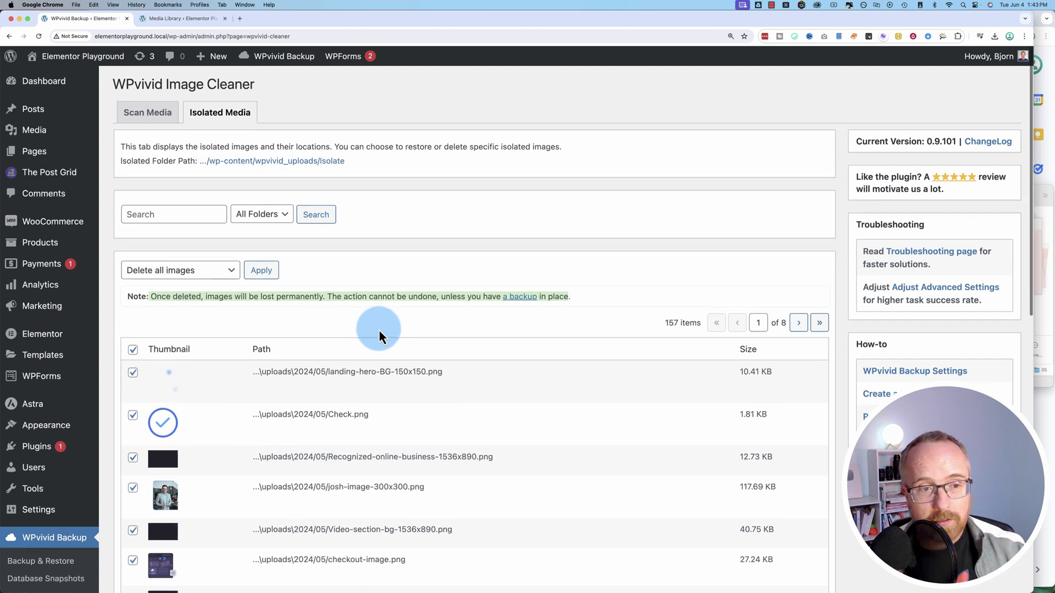
scroll(378, 330, "down", 3)
scroll(378, 329, "down", 2)
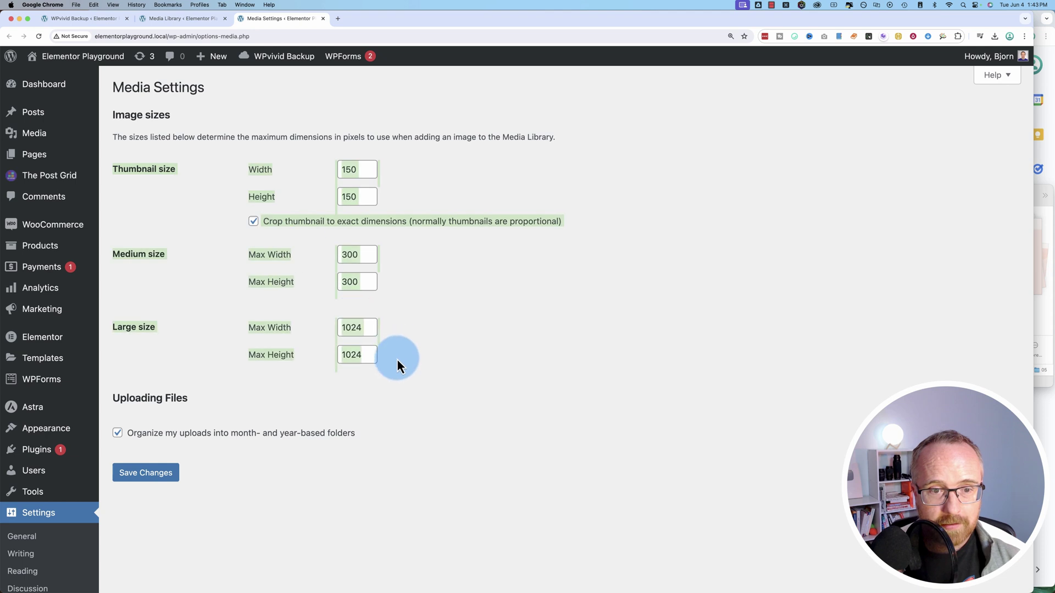
left_click(323, 19)
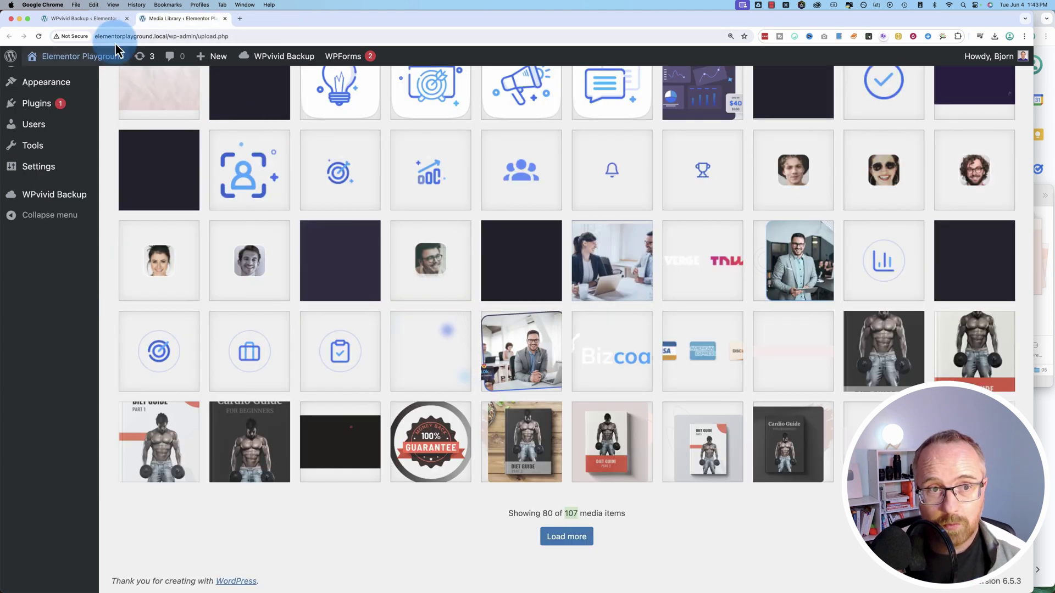
left_click(88, 19)
scroll(314, 236, "up", 3)
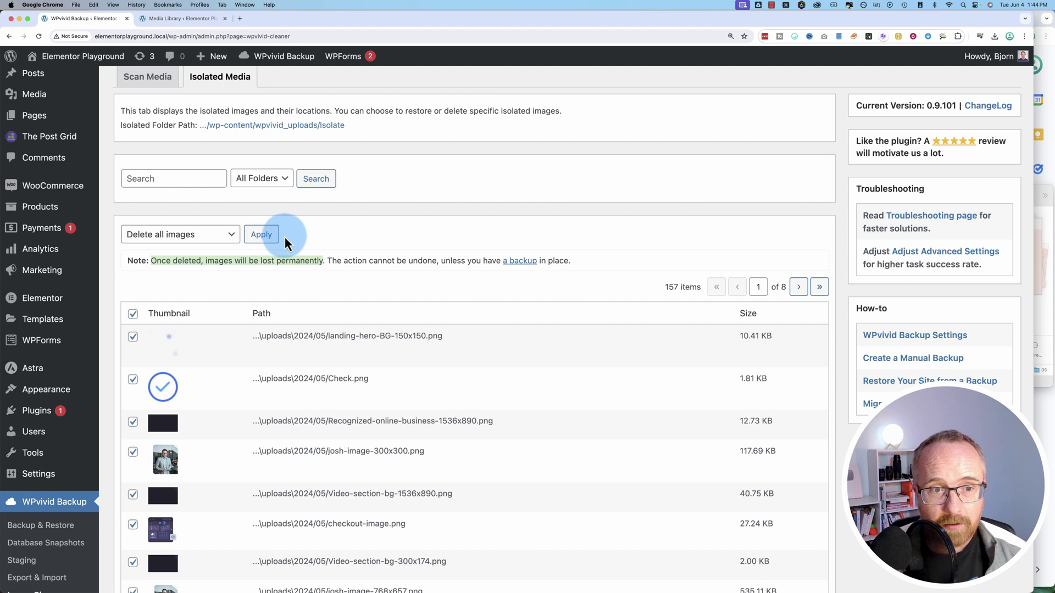
- Permanently delete all isolated images so the Isolated Media list is empty
left_click(264, 239)
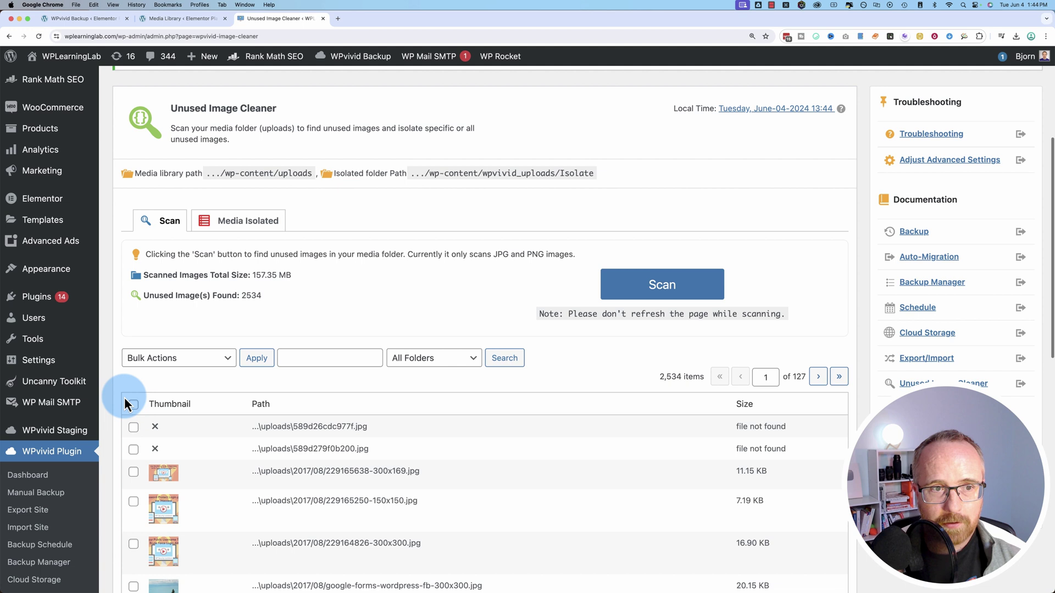
scroll(125, 405, "down", 1)
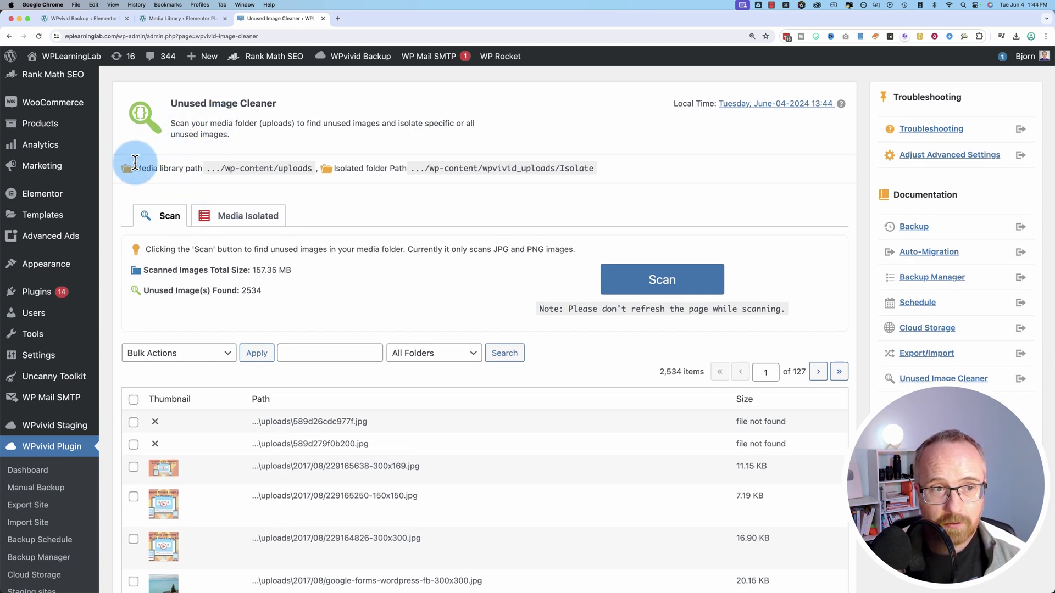
- Glance at the first site's media library, then return to the second site's image scan section
left_click(169, 18)
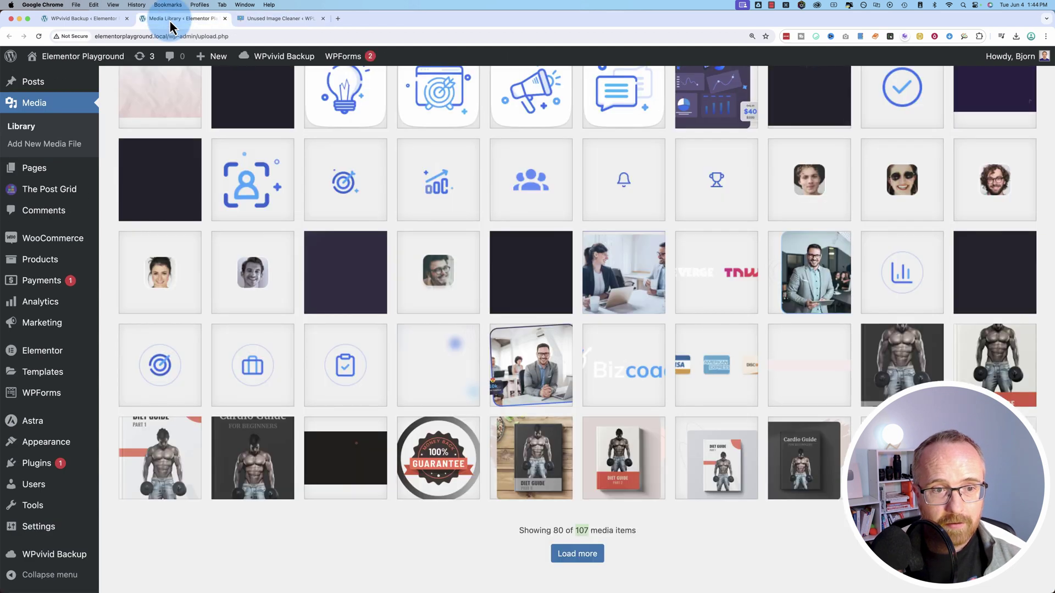
left_click(101, 18)
scroll(130, 213, "up", 2)
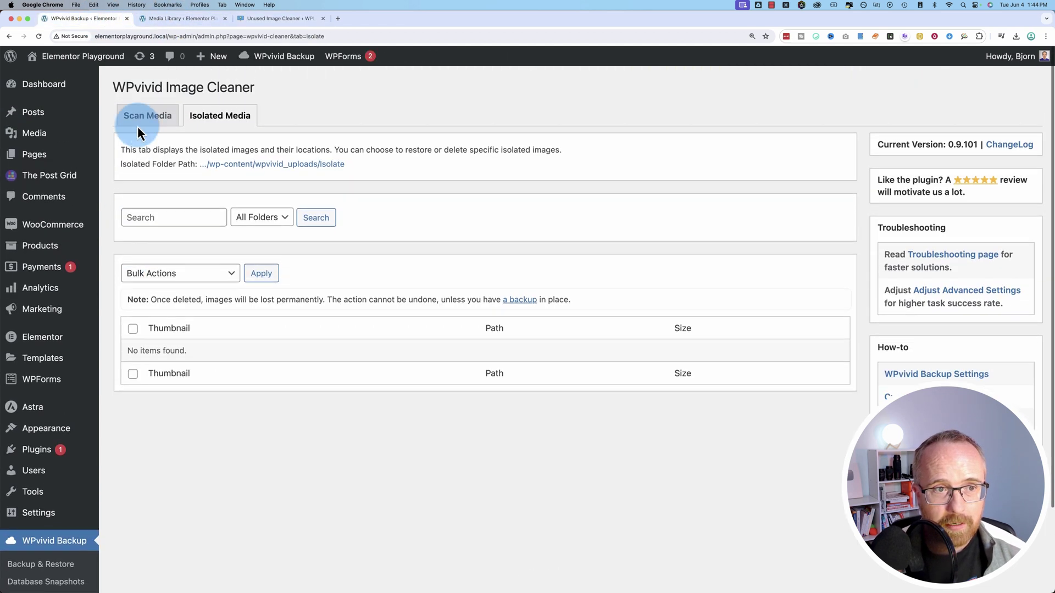
left_click(142, 113)
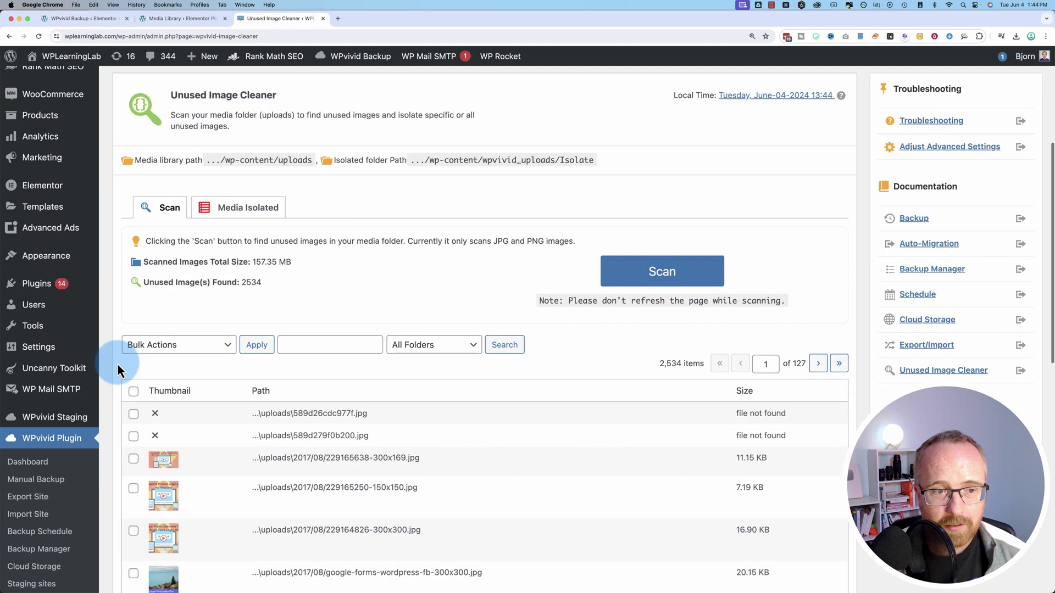
scroll(117, 364, "down", 3)
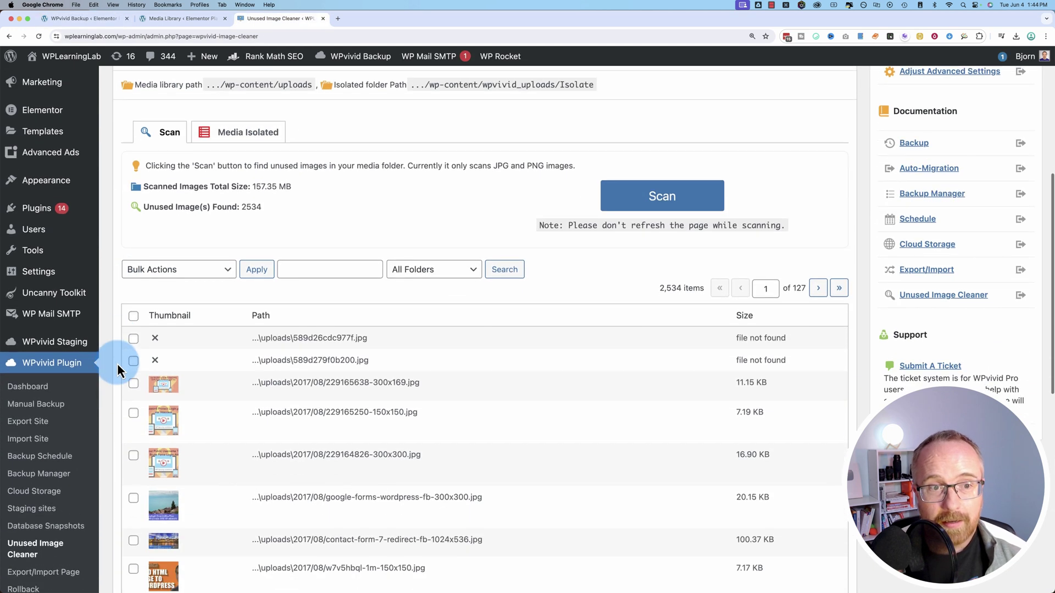
- Highlight the 2534 unused images count, the 157.35 MB scanned total and the unused-images line
double_click(251, 209)
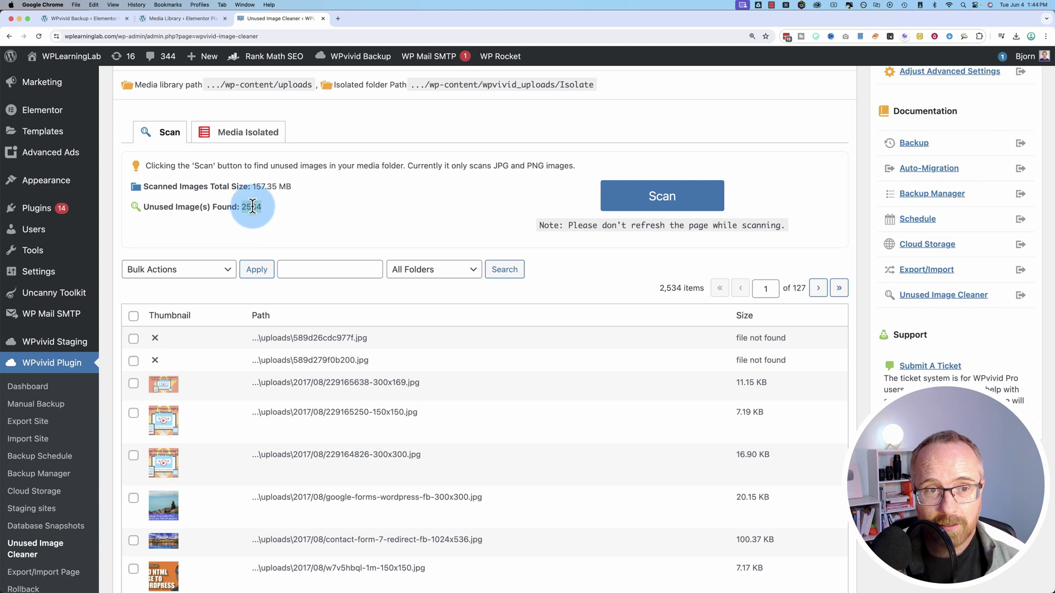
left_click_drag(252, 187, 282, 187)
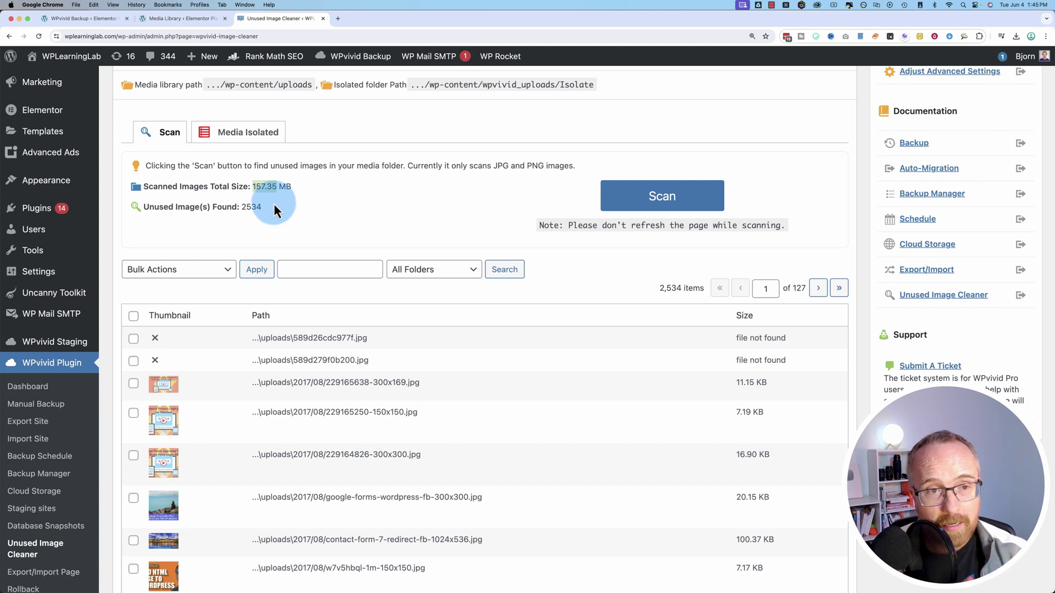
left_click(272, 202)
scroll(302, 224, "up", 1)
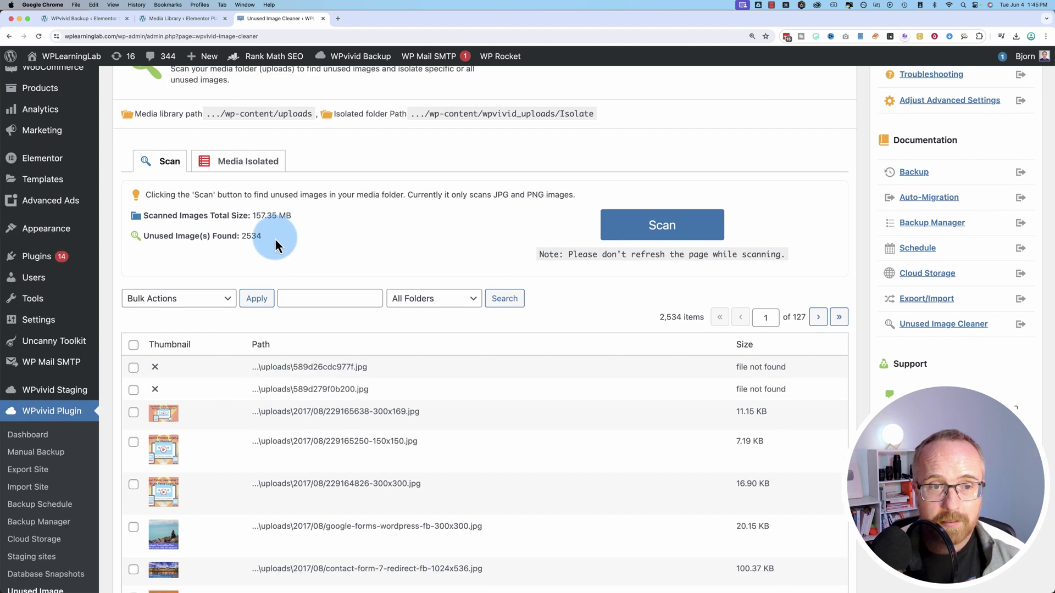
triple_click(269, 236)
left_click(268, 232)
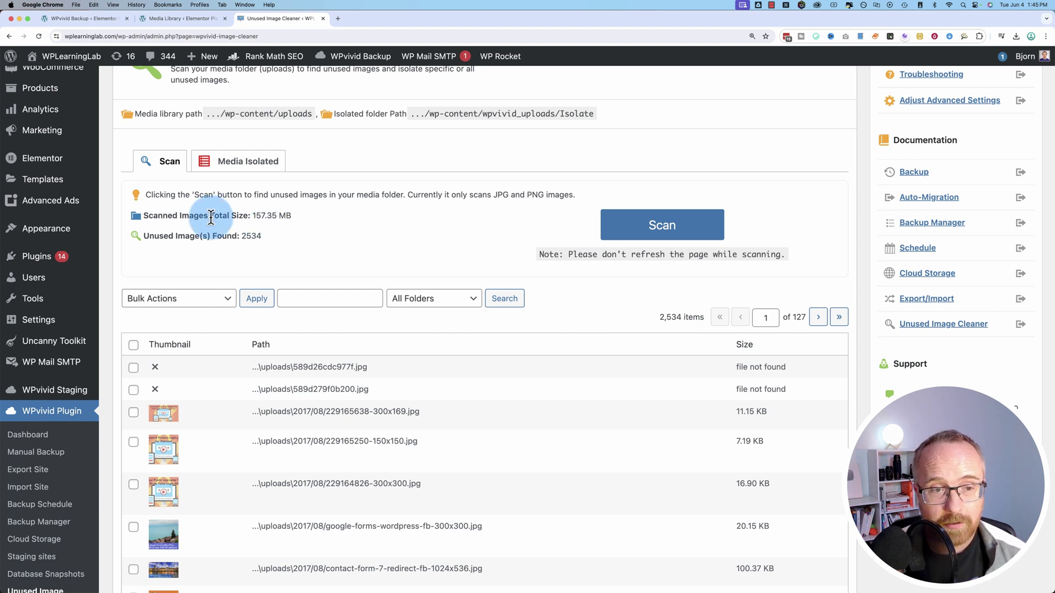
- Search the plugin directory for 'regenerate thumbnails'
left_click(139, 275)
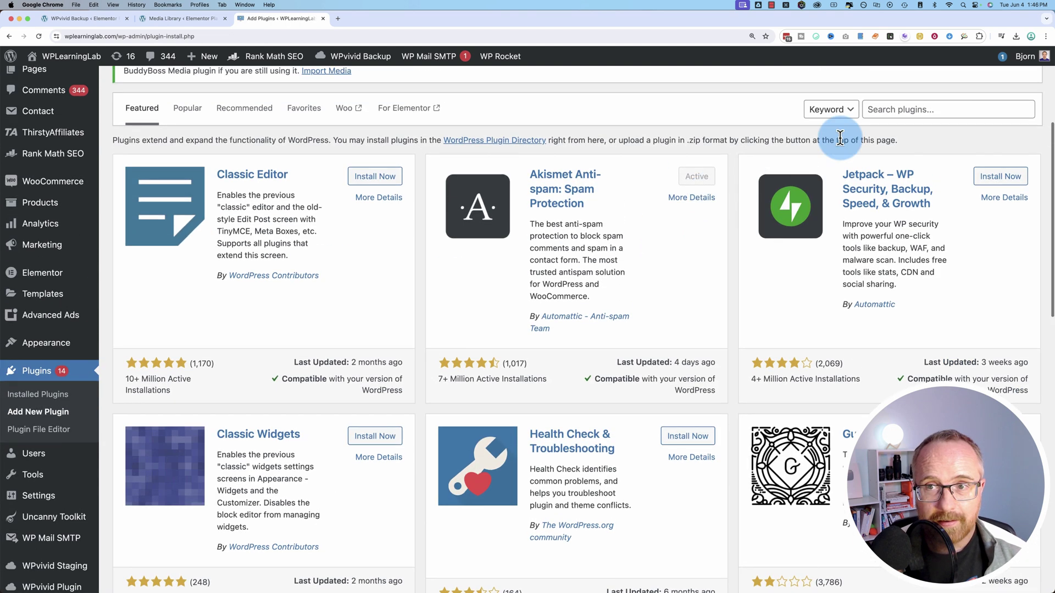
left_click(911, 109)
type("regene")
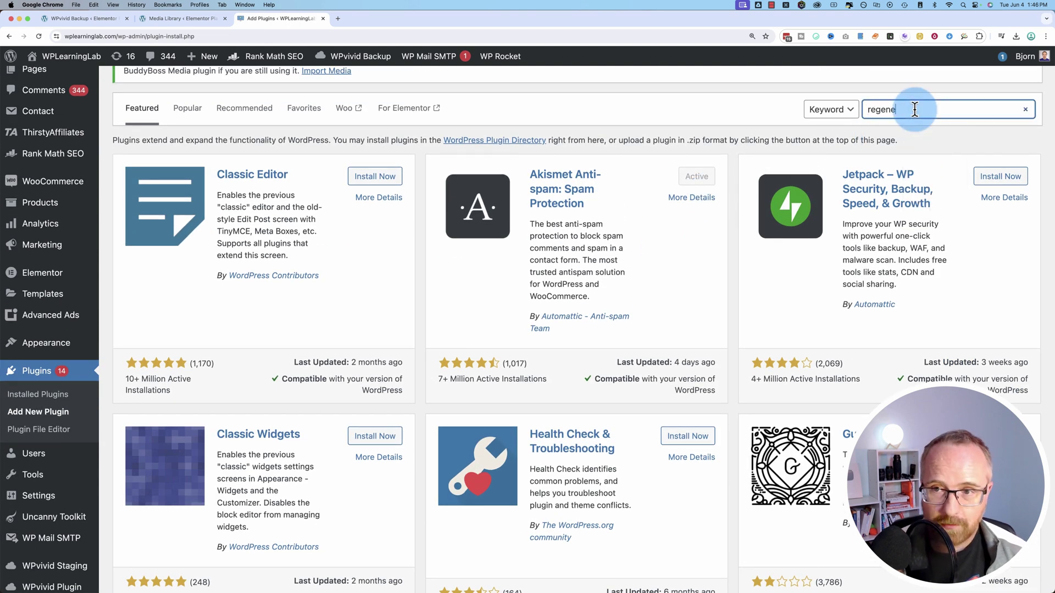
type("rate thumbnails")
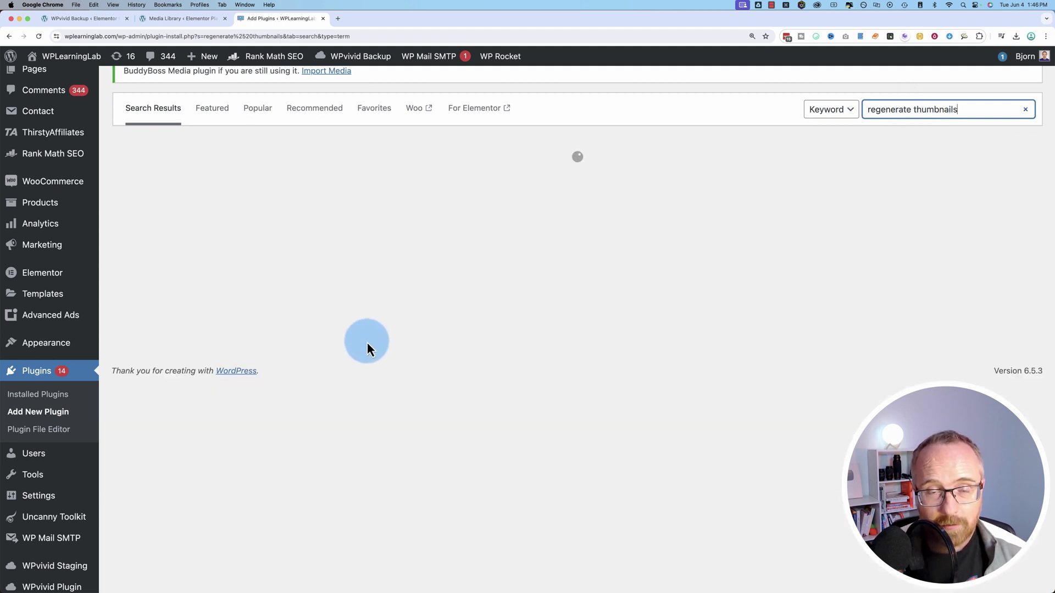
- Highlight the untested warning, 300,000+ installs and compatibility notes, then return to the Media Library
scroll(367, 342, "down", 1)
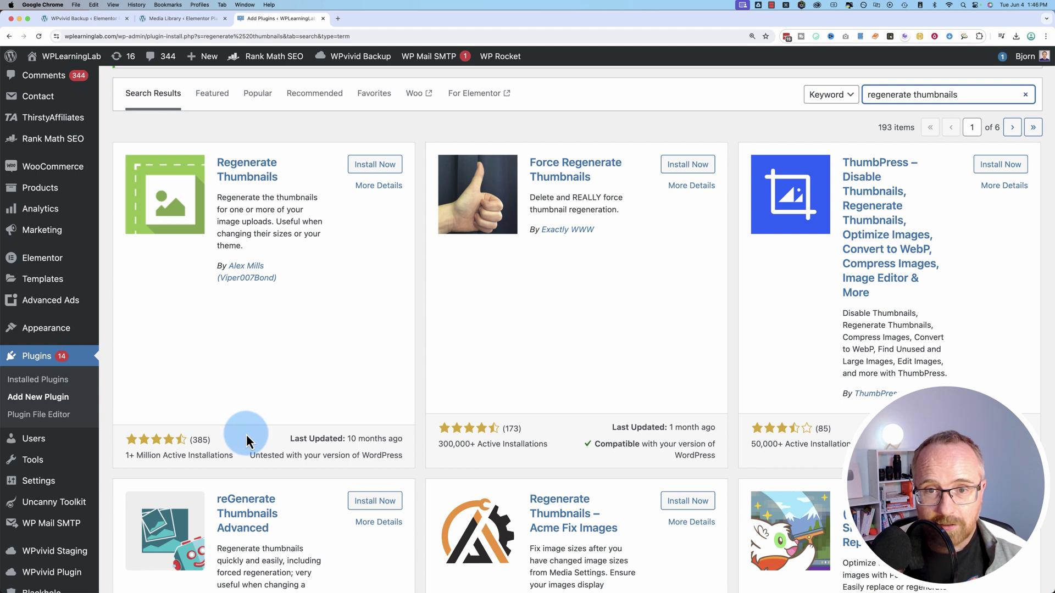
left_click_drag(251, 456, 379, 474)
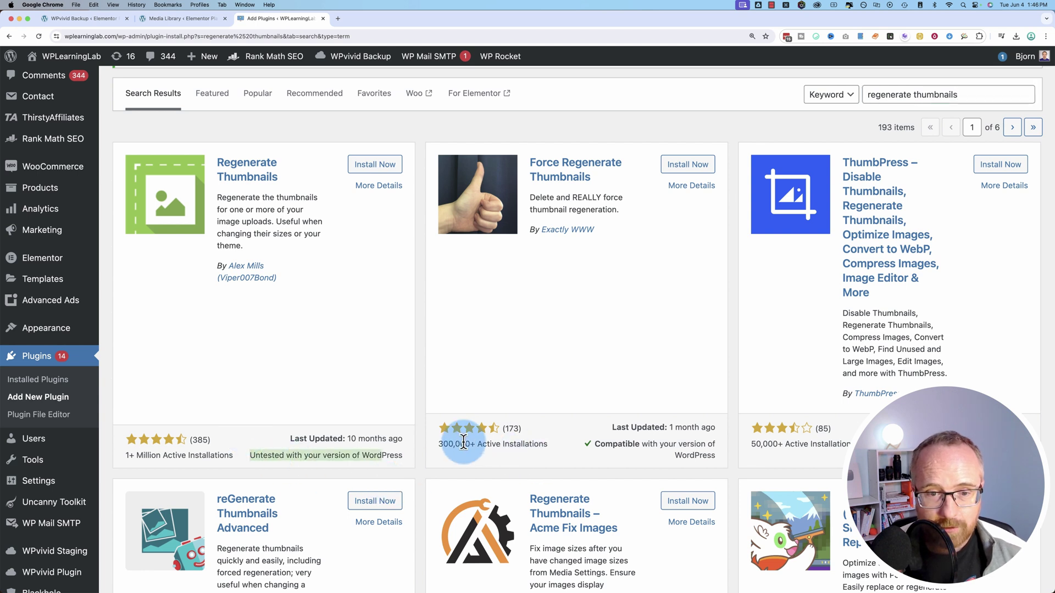
left_click_drag(437, 443, 571, 445)
left_click_drag(640, 450, 709, 455)
scroll(451, 357, "down", 2)
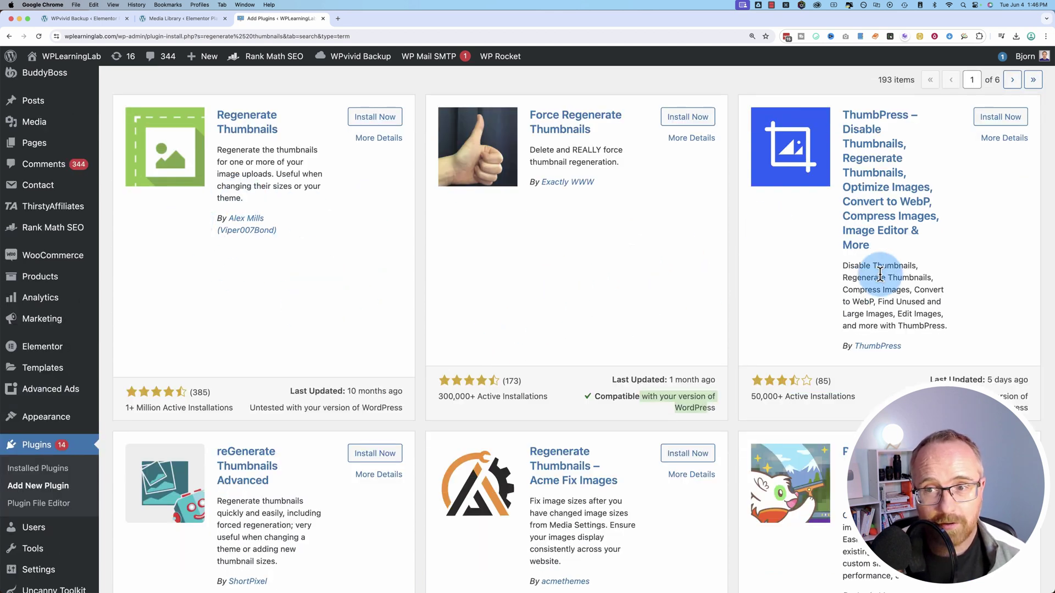
left_click(559, 384)
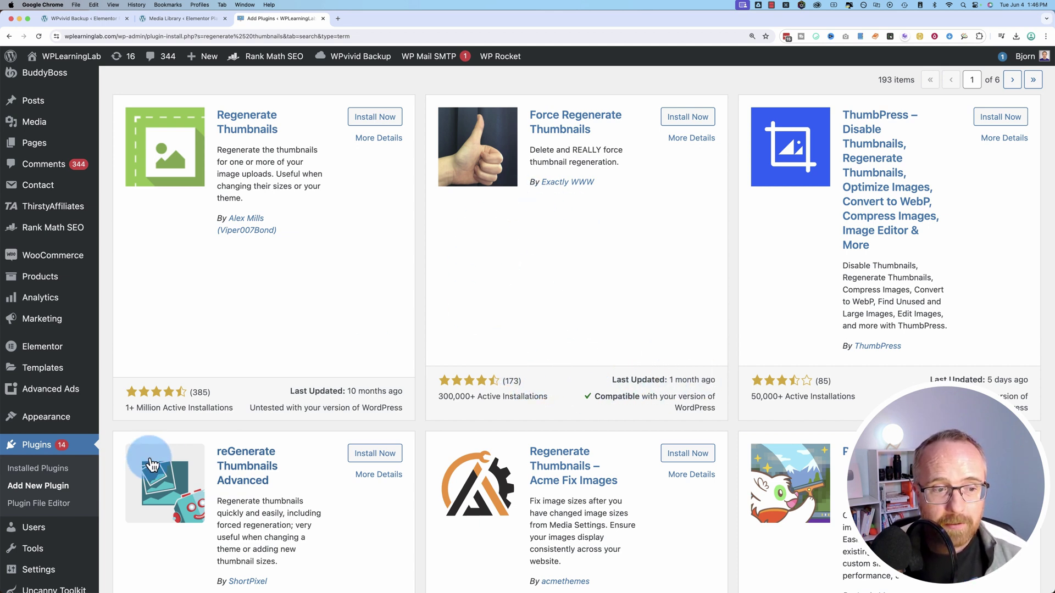
left_click(173, 20)
- Return to the first site's Image Cleaner scan page, now reporting 0 unused files
scroll(341, 400, "up", 10)
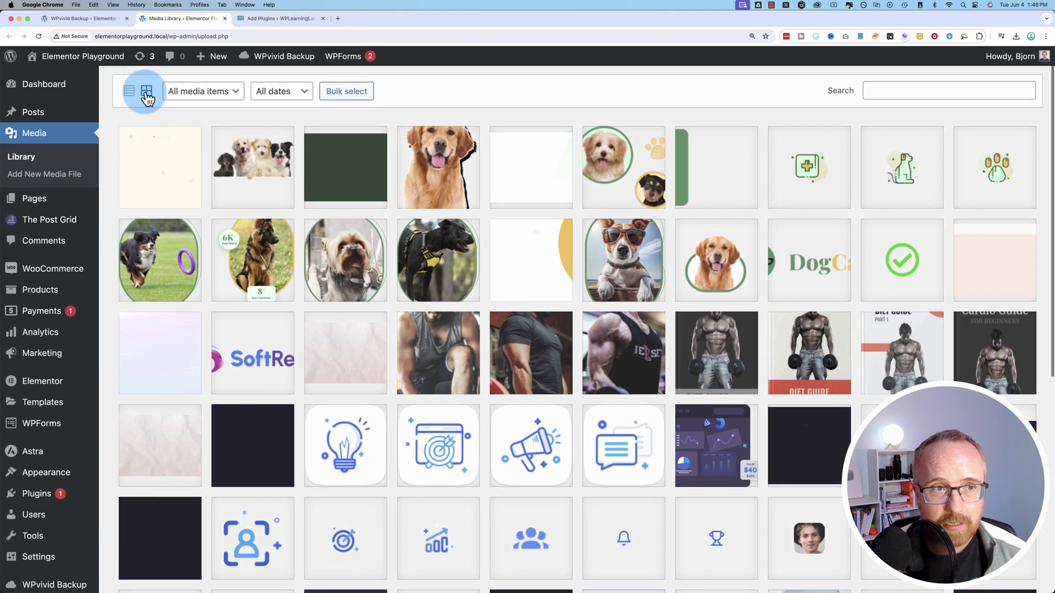
left_click(102, 19)
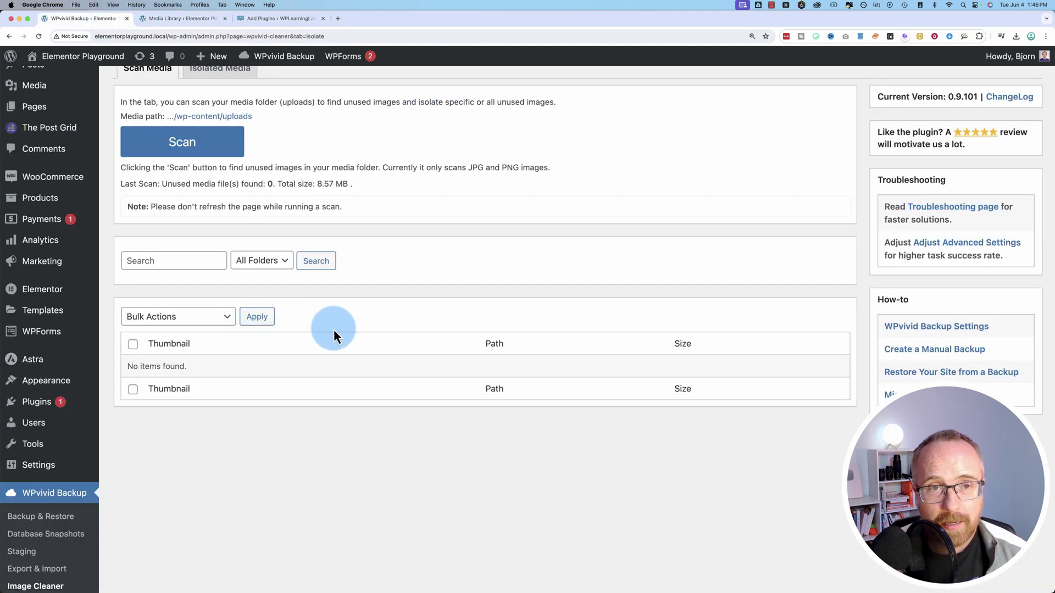